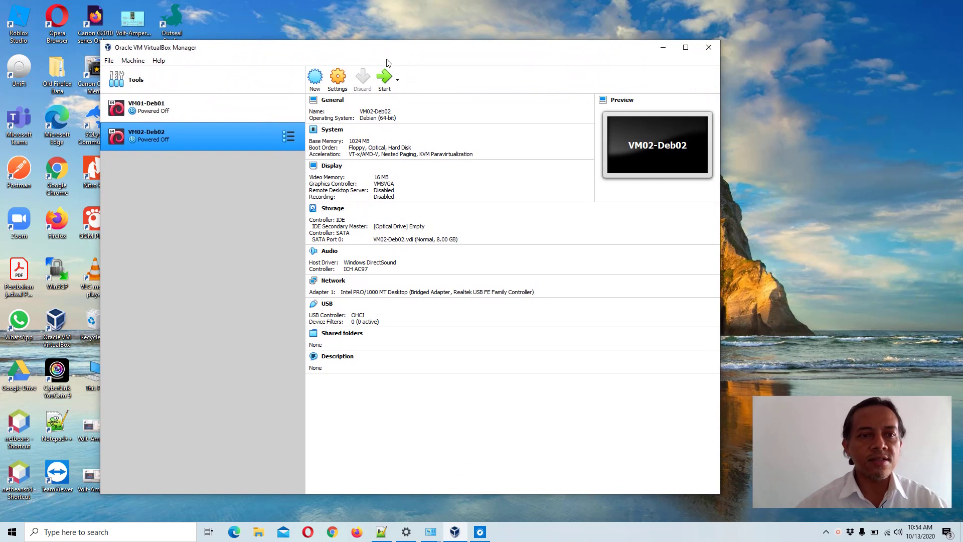
- Select VM01-Deb01 and open its Network settings, where Adapter 1 uses Host-only Adapter
left_click(161, 109)
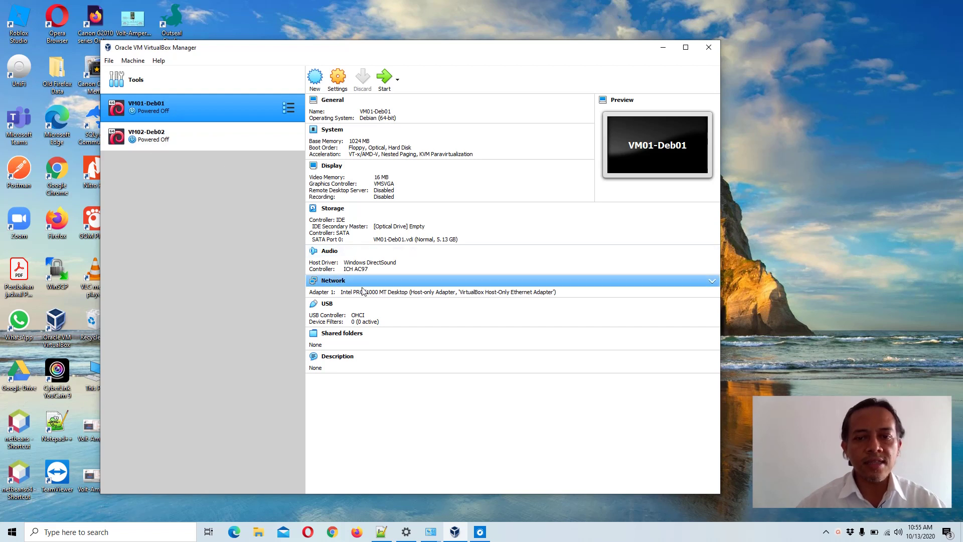
left_click(333, 281)
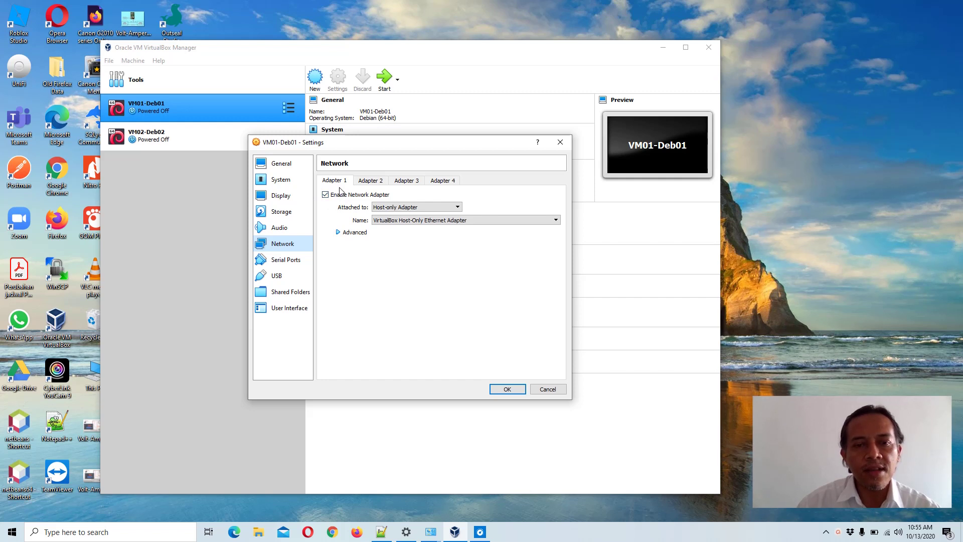
- After reviewing Adapters 2–4, attach Adapter 1 to NAT and save the settings
left_click(373, 182)
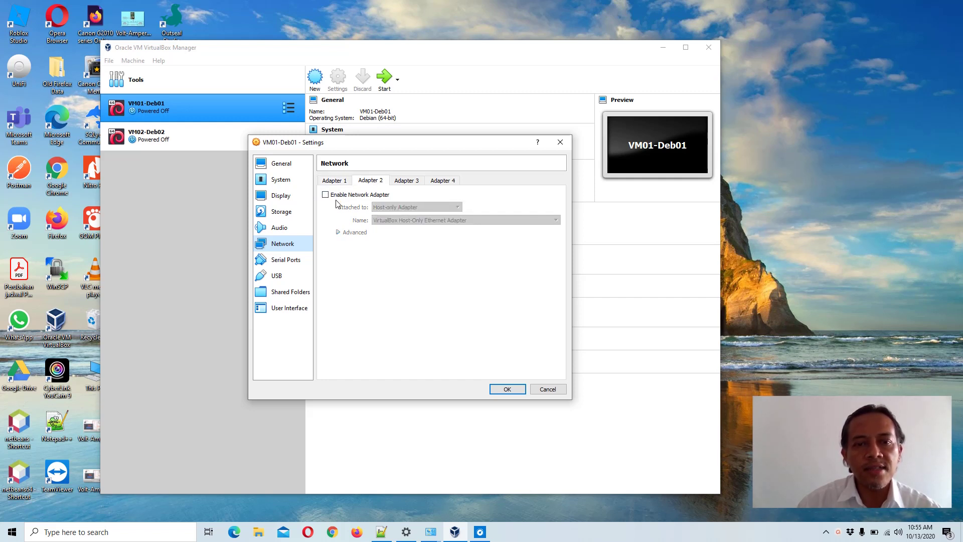
left_click(407, 181)
left_click(442, 181)
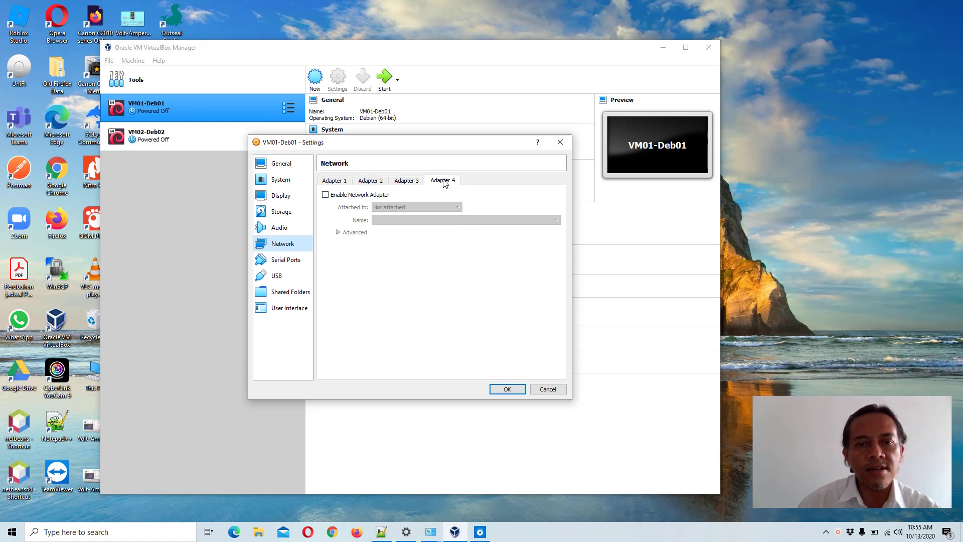
left_click(334, 180)
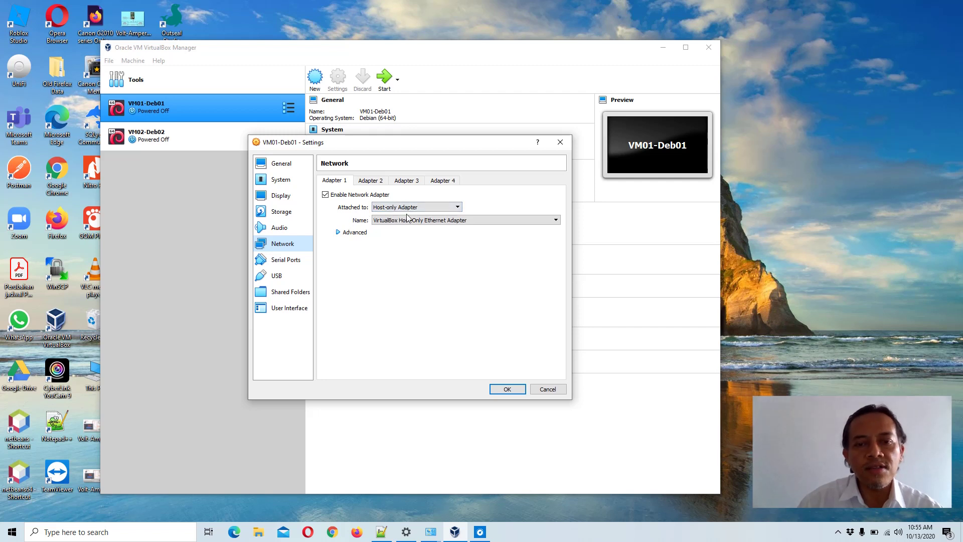
left_click(458, 208)
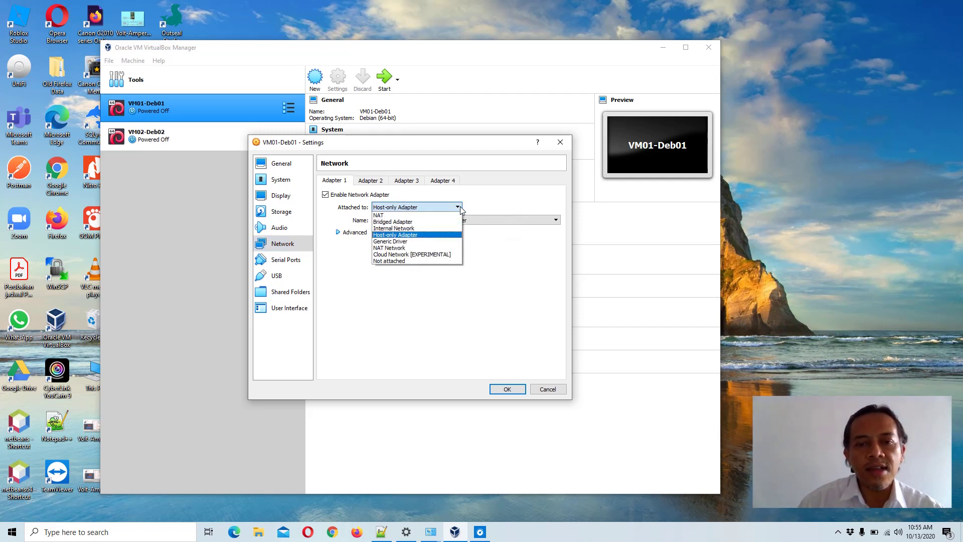
left_click(436, 214)
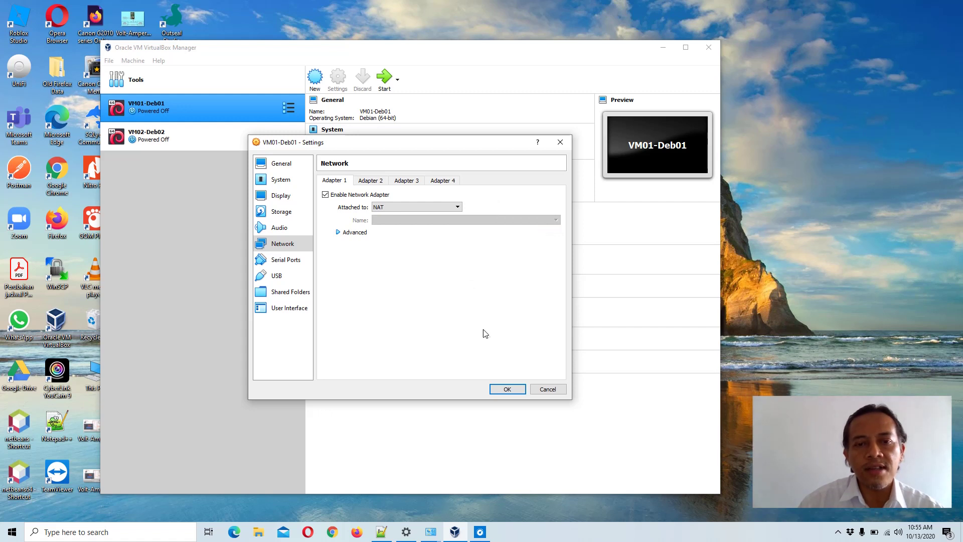
left_click(507, 390)
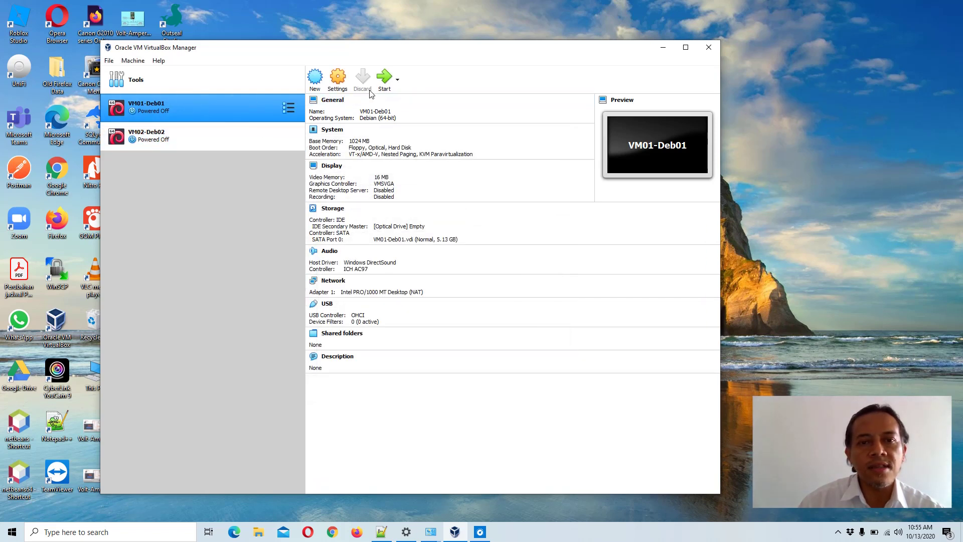
- Start VM01-Deb01, dismiss the auto-capture notice, and boot the default GRUB entry
left_click(386, 78)
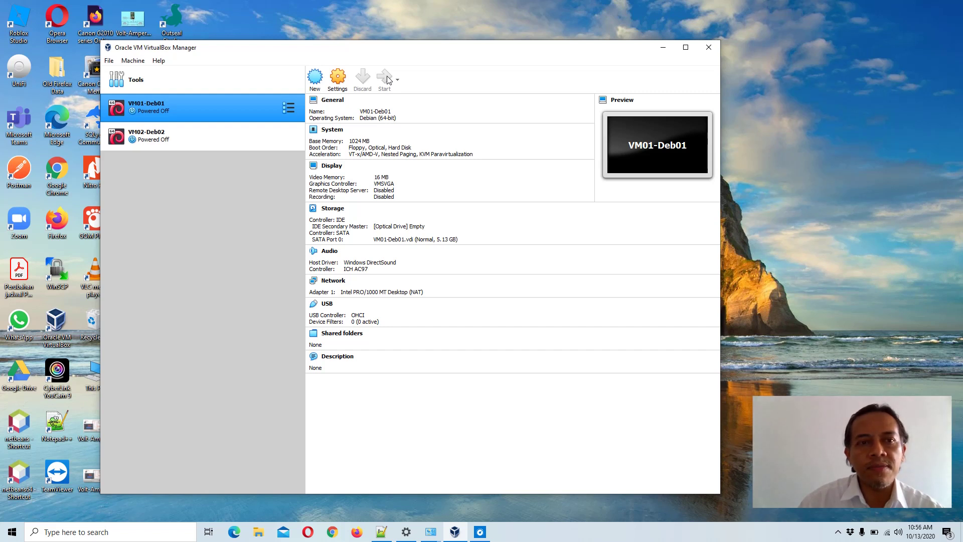
left_click(386, 79)
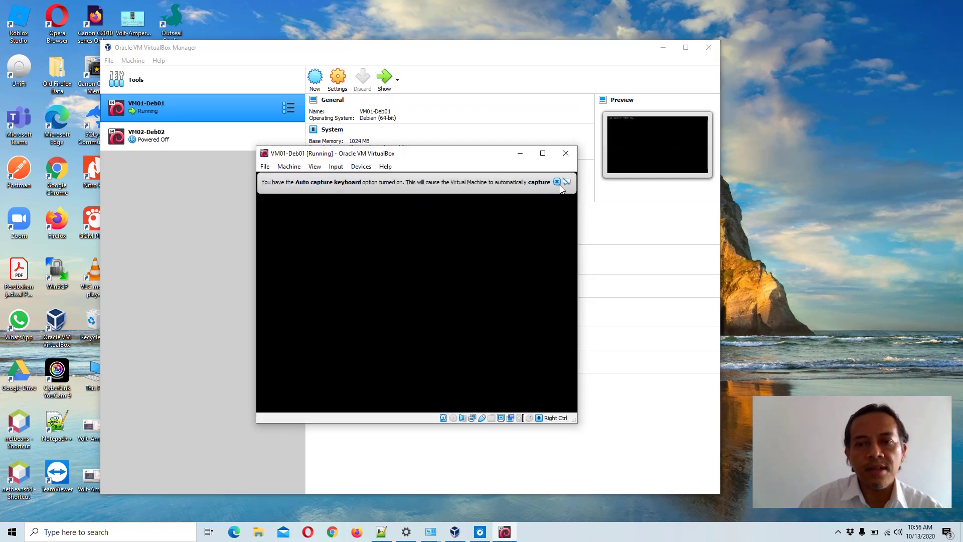
left_click(557, 181)
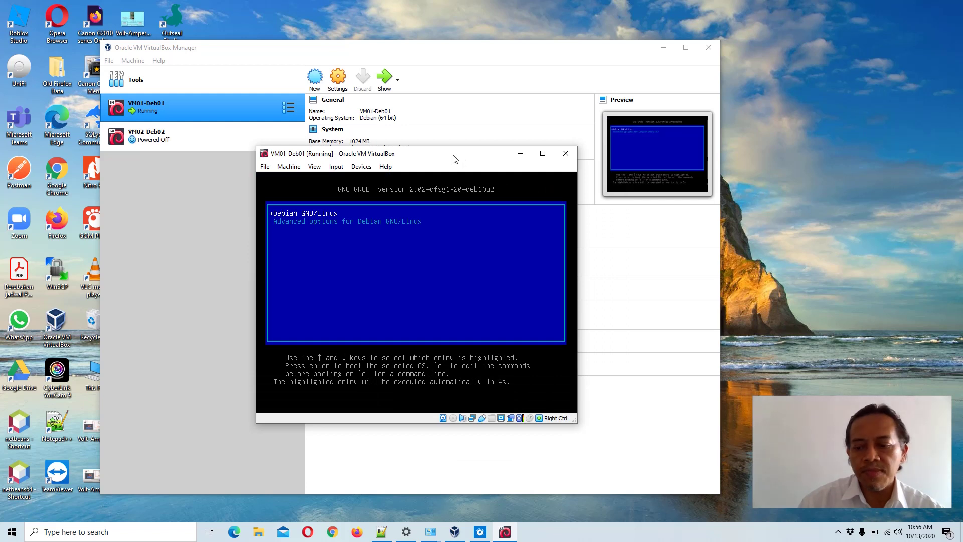
key("Return")
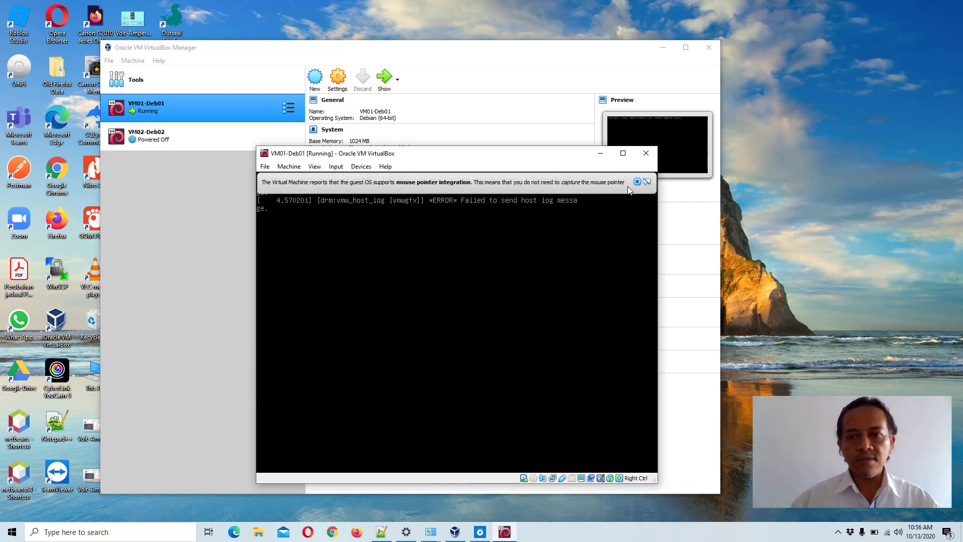
- Log in as root and run ip a, showing enp0s3 at 10.0.2.15/24
left_click(638, 182)
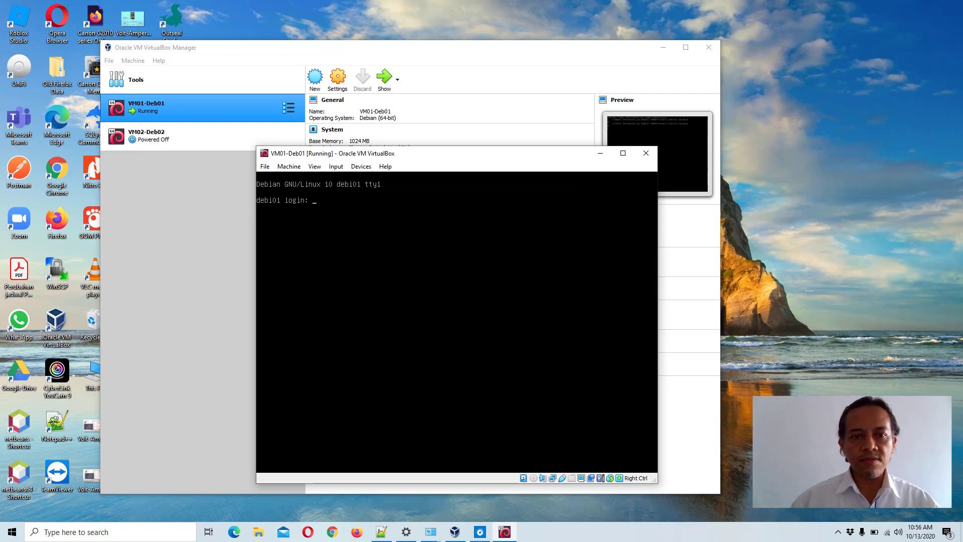
type("ro")
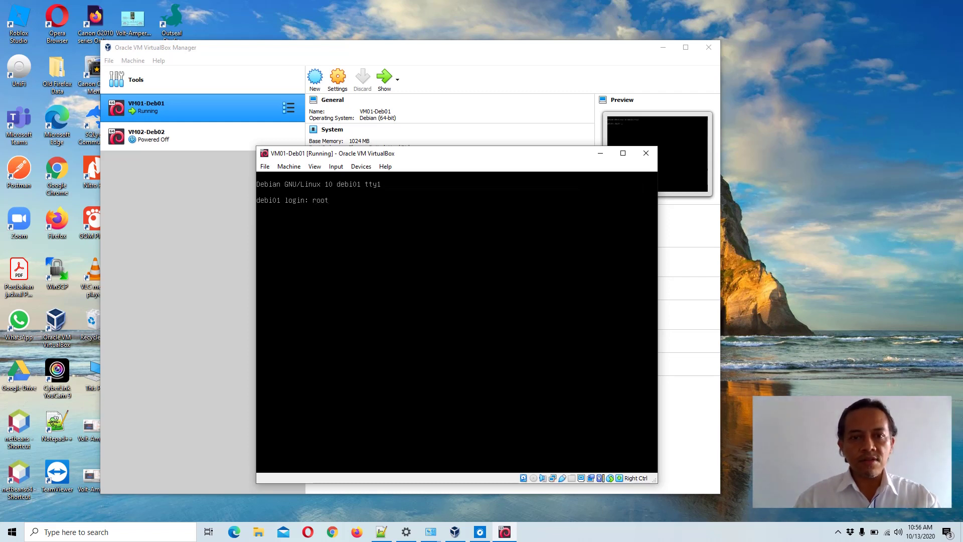
type("ot")
key("Return")
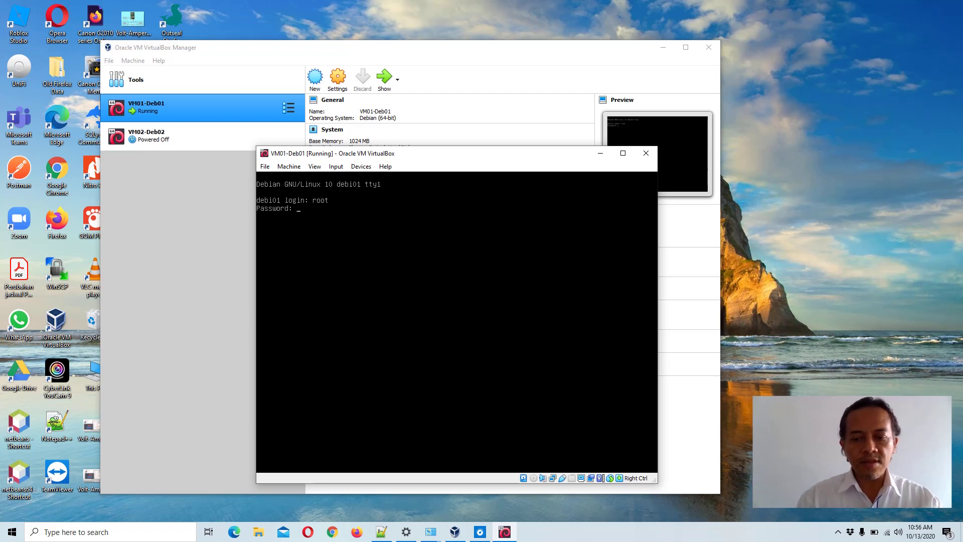
key("Return")
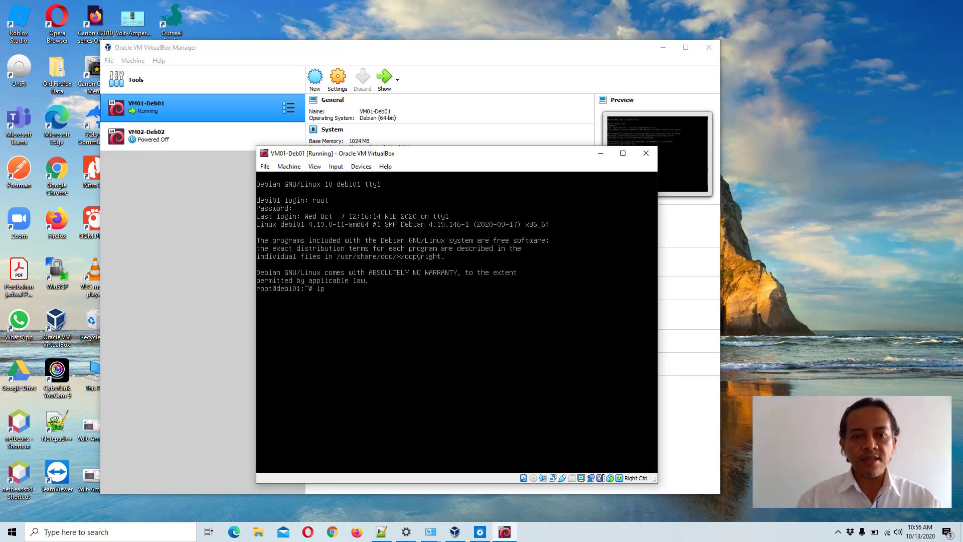
type("ip a")
key("Return")
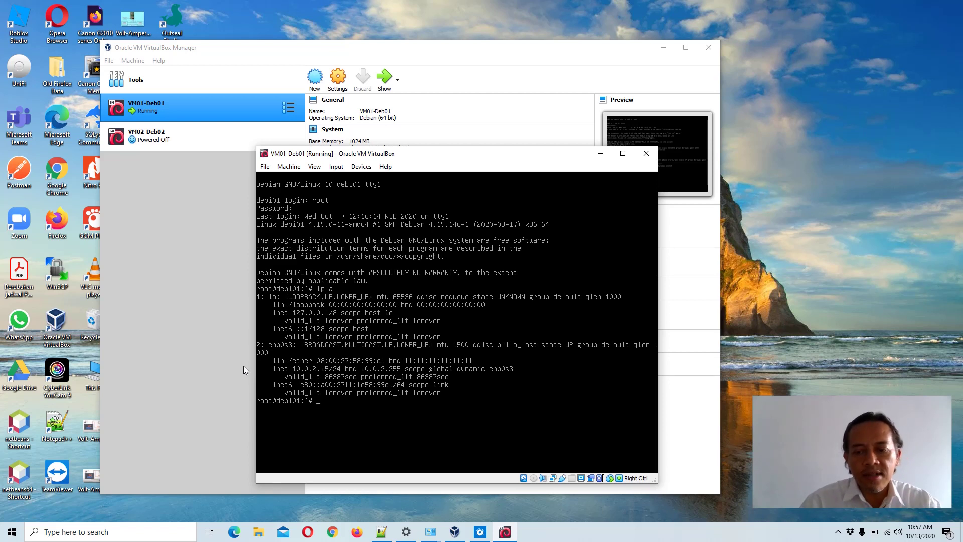
- Ping google.com until stopped with 0% loss, then run poweroff to shut the guest down
type("ping google")
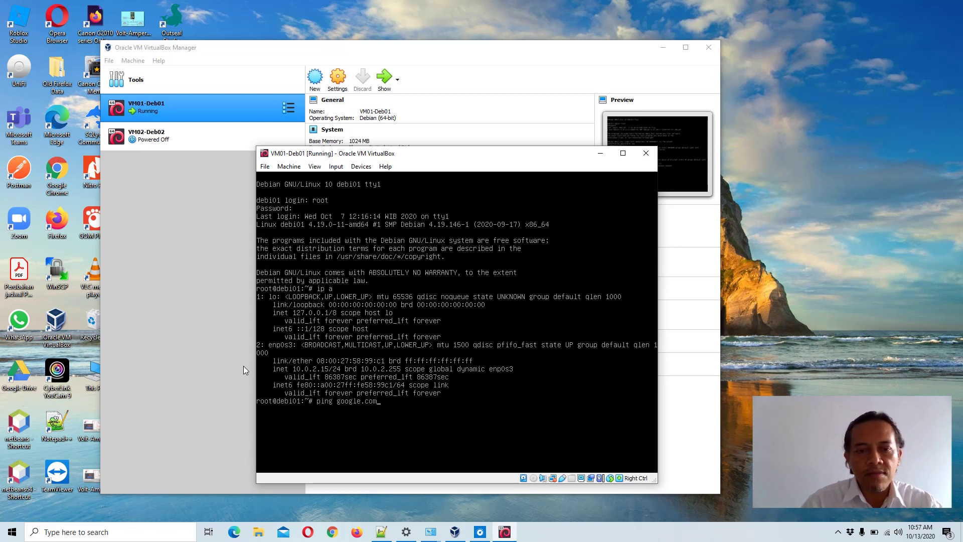
type(".com")
key("Return")
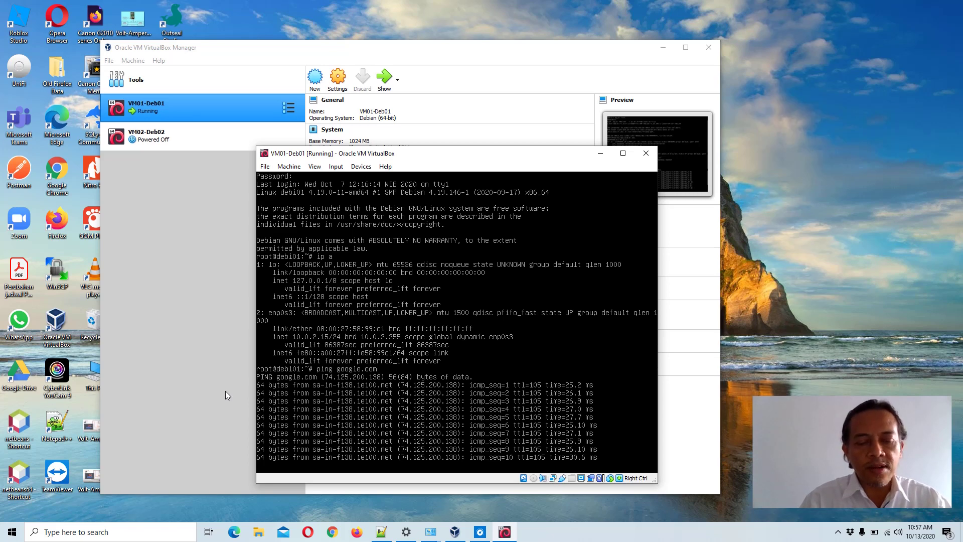
key("ctrl+c")
type("po")
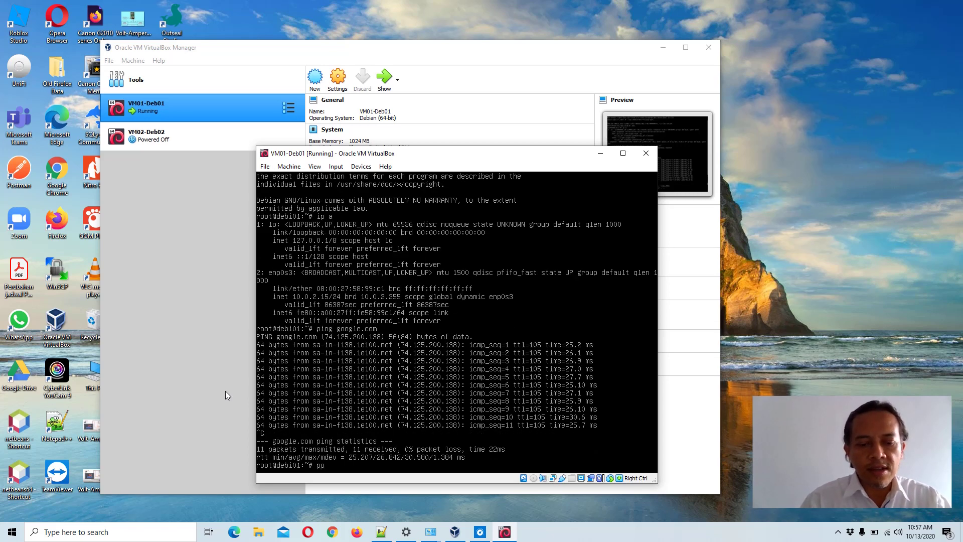
type("we")
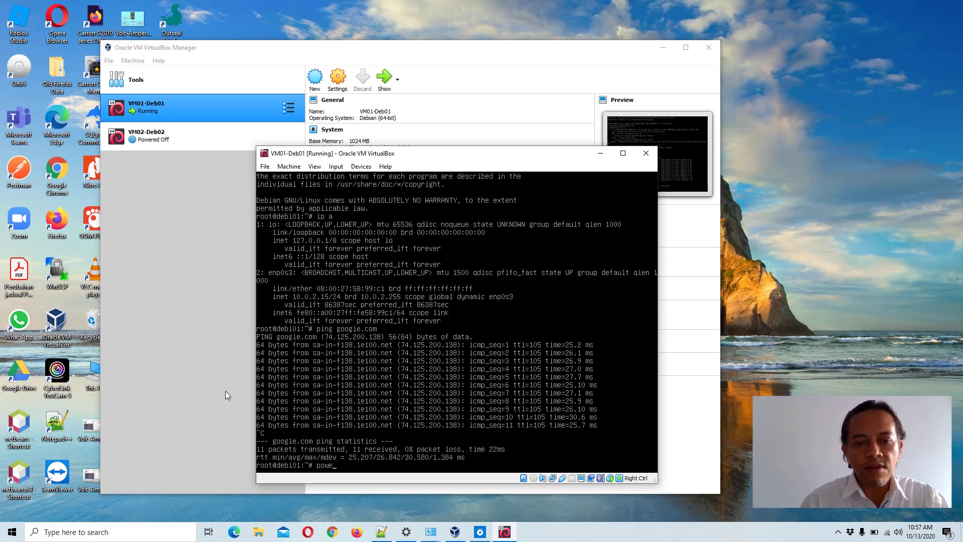
type("o")
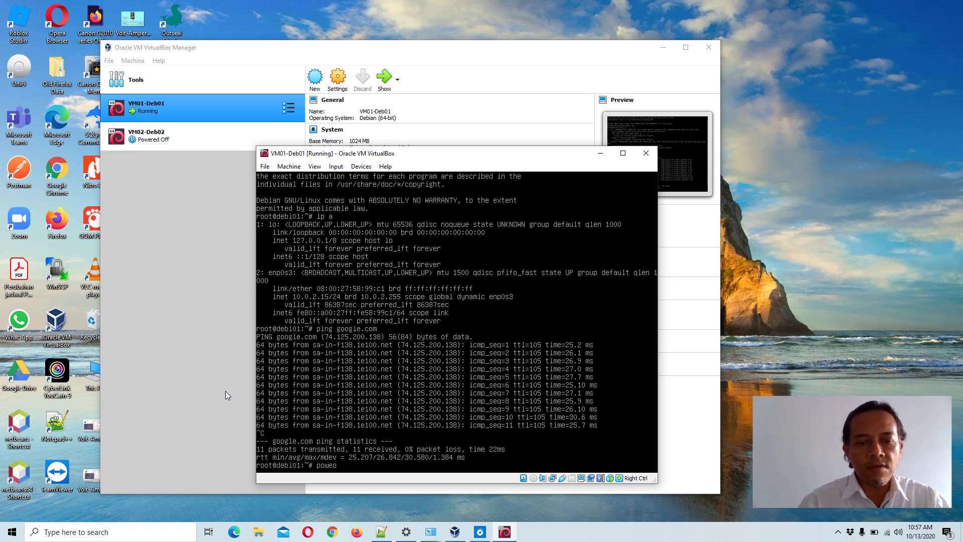
type("rrff")
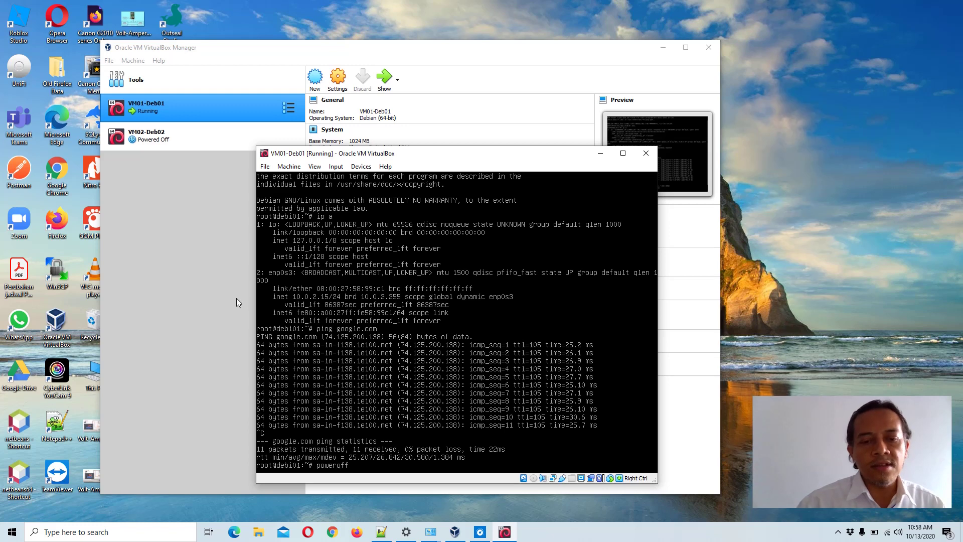
key("Return")
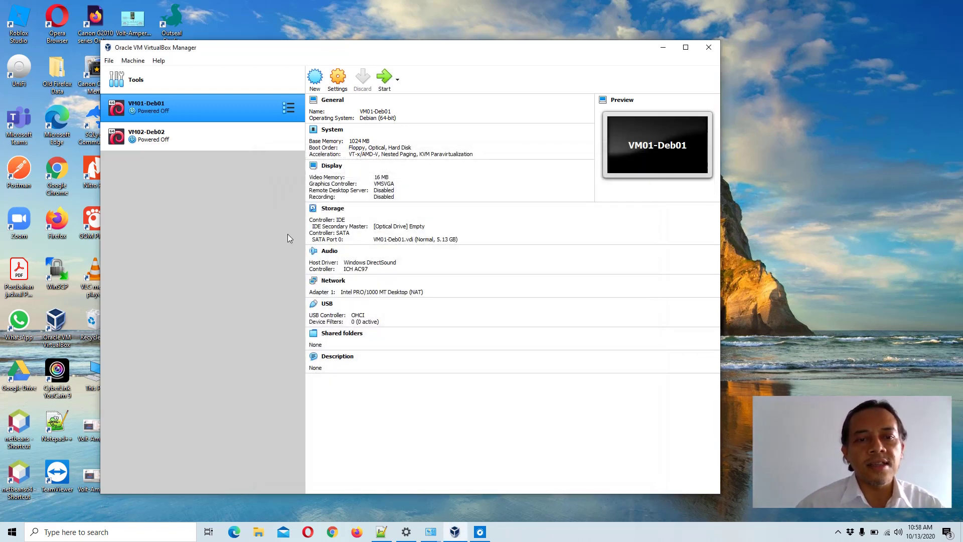
- Set Adapter 1 to Bridged Adapter on Intel Wireless-AC 9560 160MHz and save
left_click(334, 281)
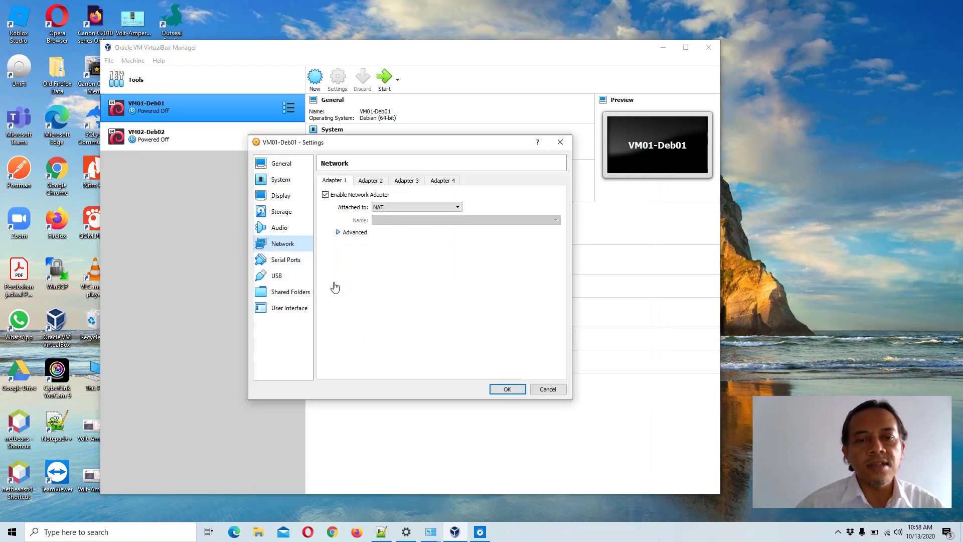
left_click(458, 208)
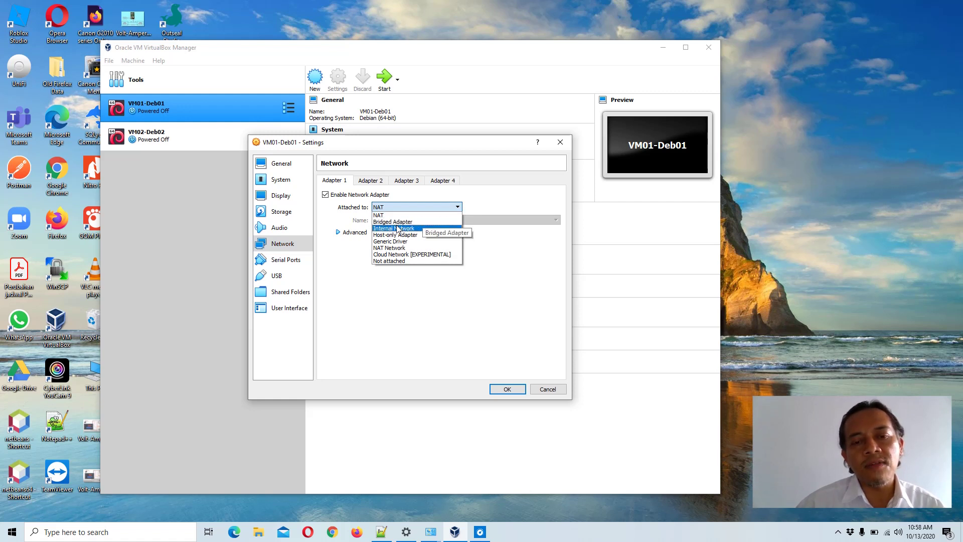
left_click(422, 223)
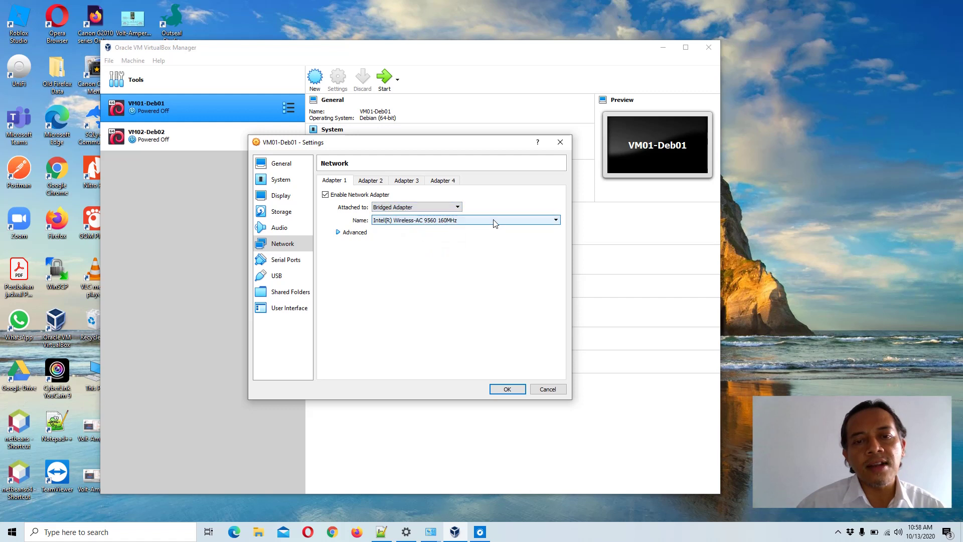
left_click(556, 221)
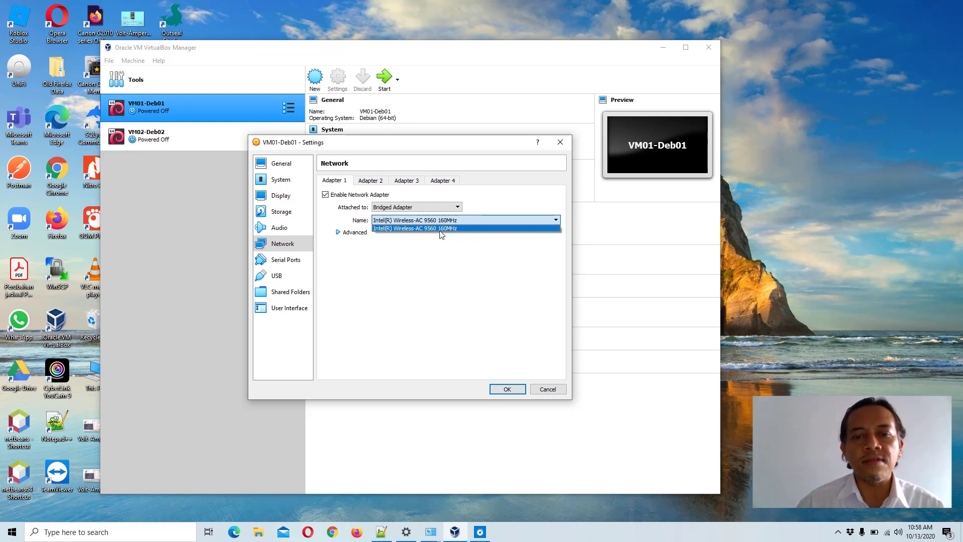
left_click(414, 229)
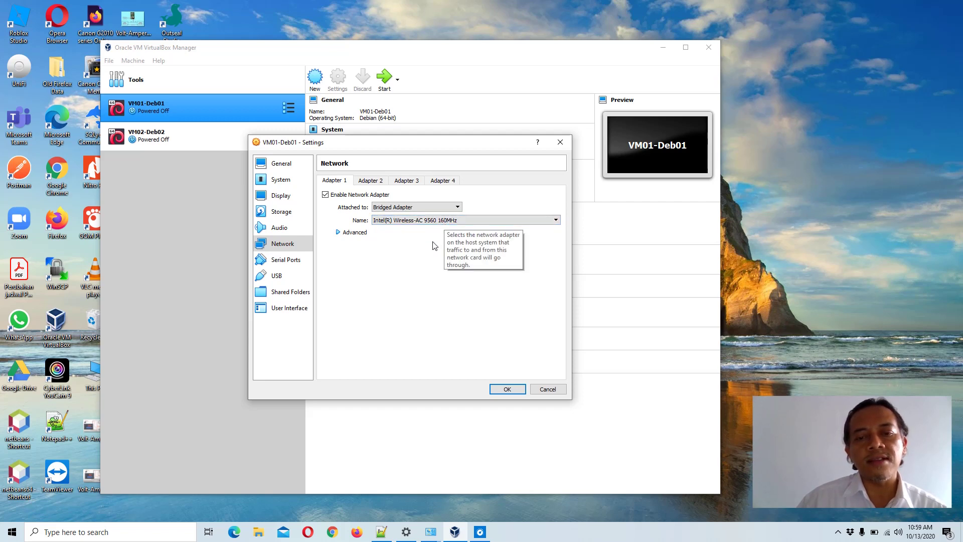
left_click(505, 391)
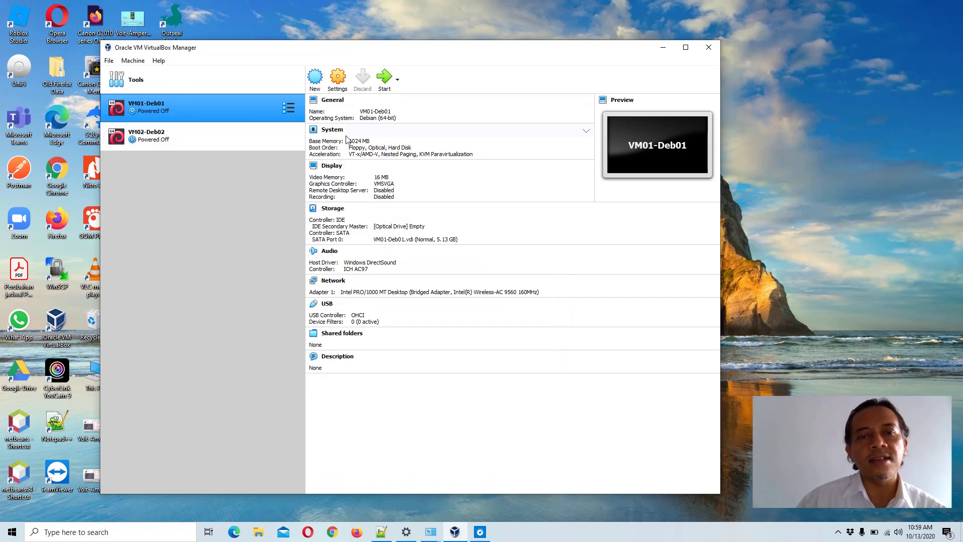
- Start VM01-Deb01 and dismiss the auto-capture and mouse-integration notices during boot
left_click(384, 80)
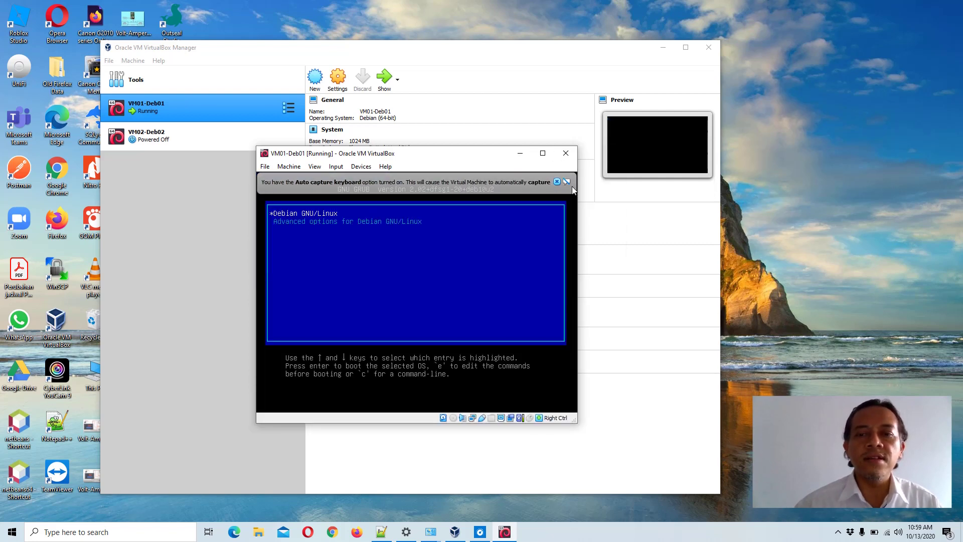
left_click(556, 182)
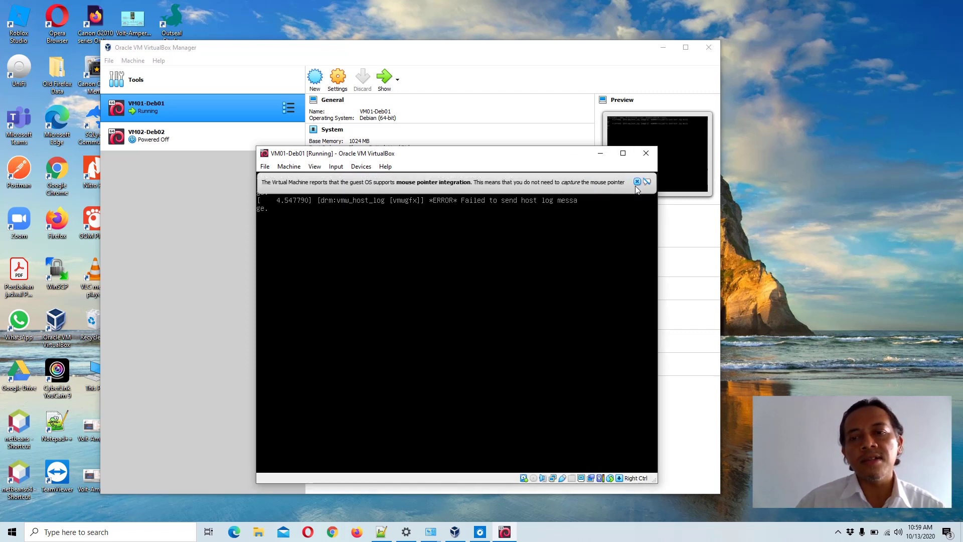
left_click(636, 181)
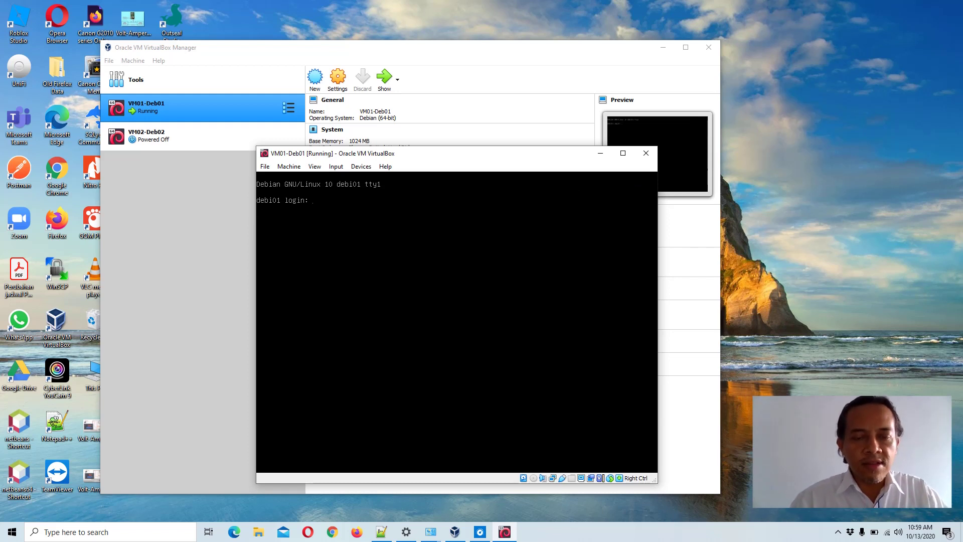
- Log in as root at the debi01 prompt, retrying after the first failed attempt
type("root")
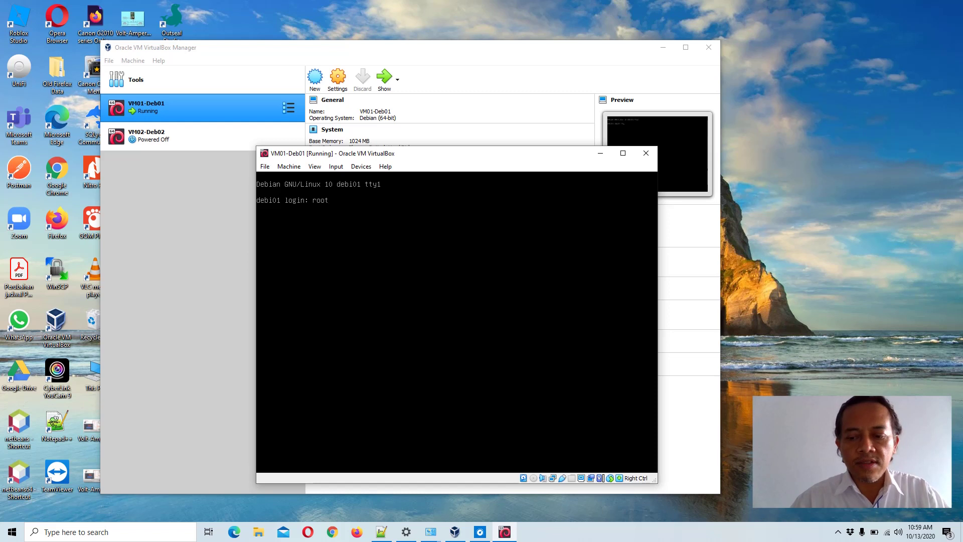
key("Return")
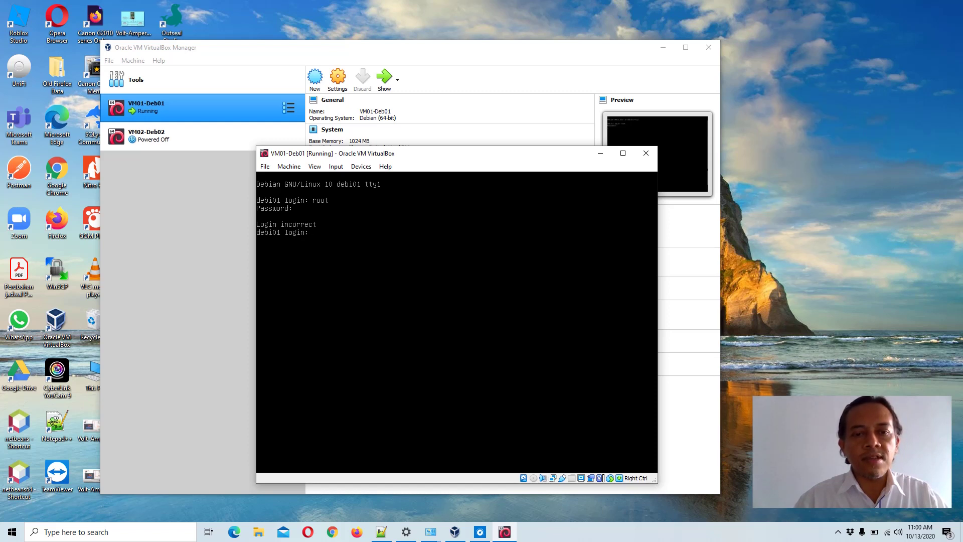
type("root")
key("Return")
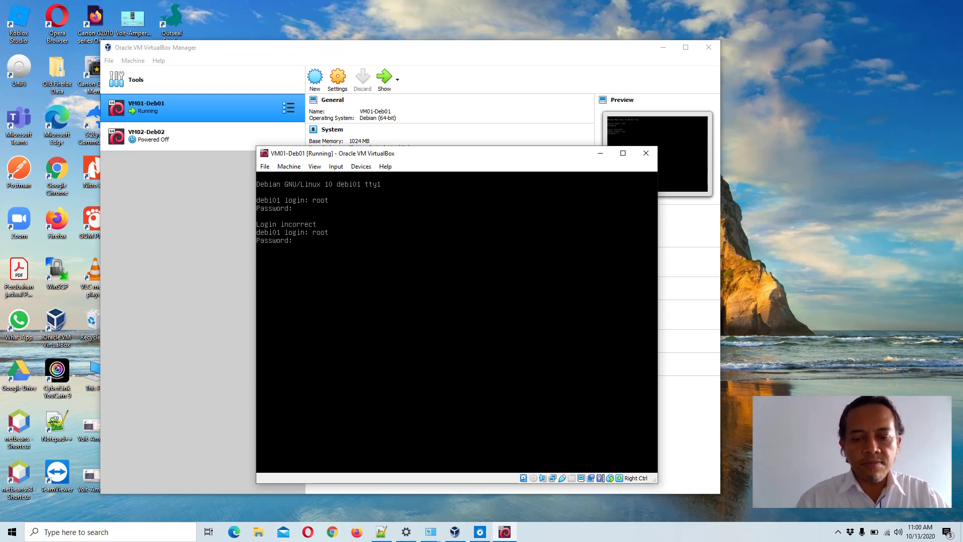
key("Return")
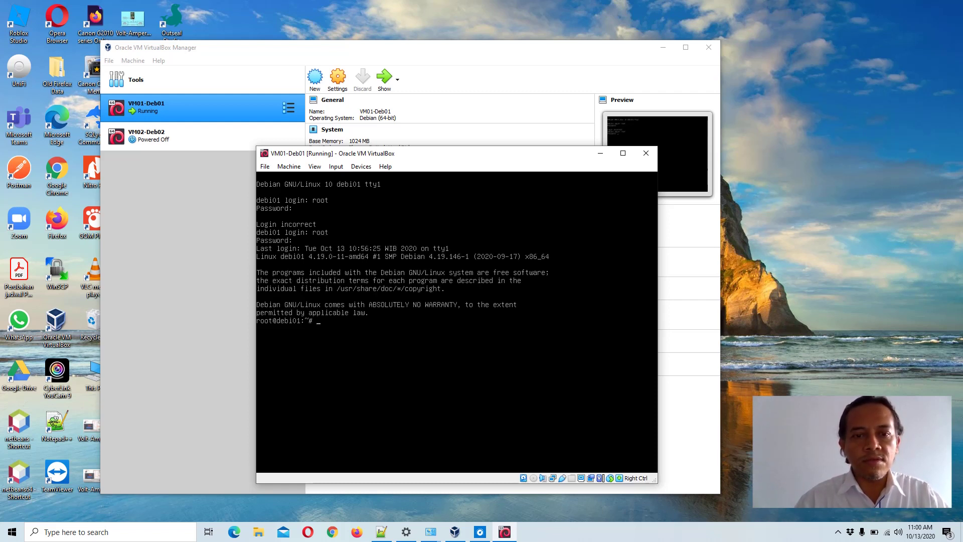
- Run ip a showing enp0s3 at 192.168.100.154/24, then launch cmd on the host
type("ip")
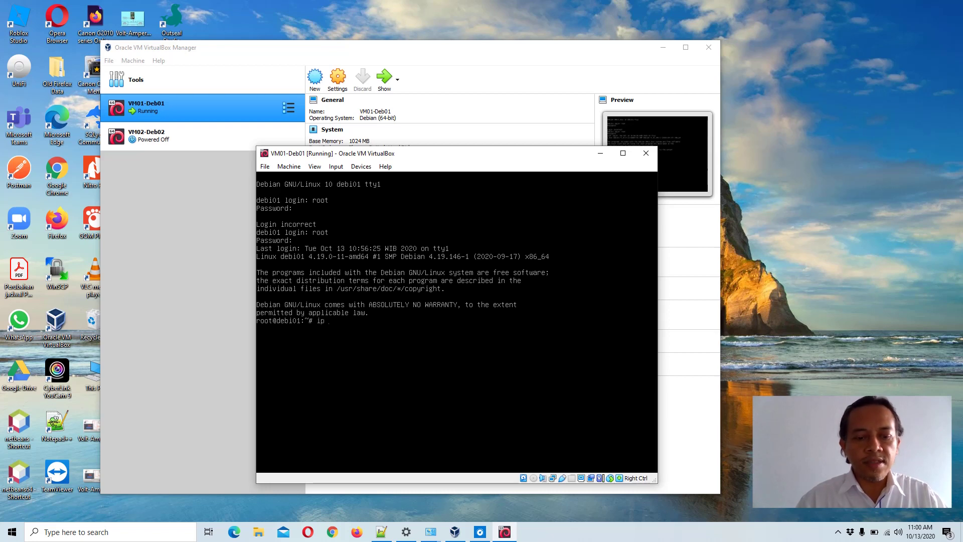
type(" a")
key("Return")
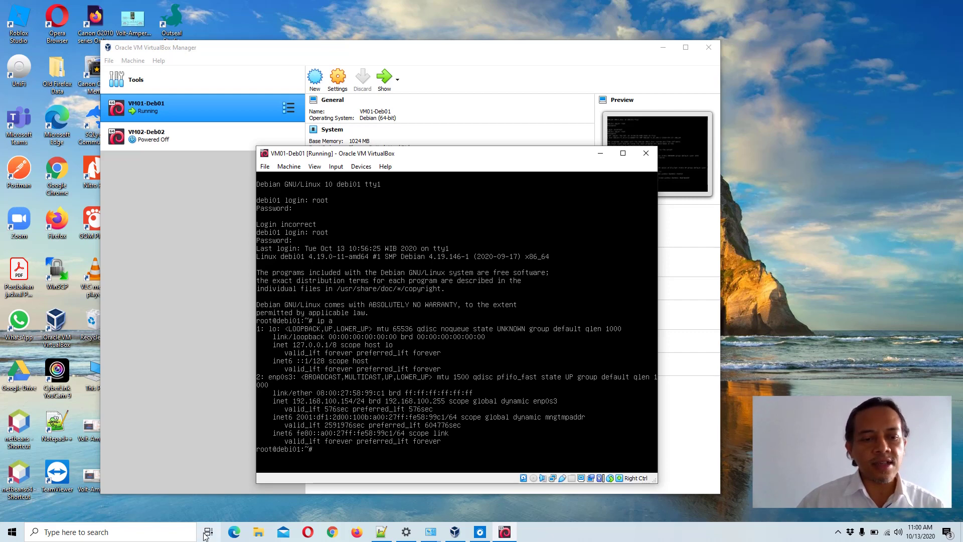
left_click(144, 532)
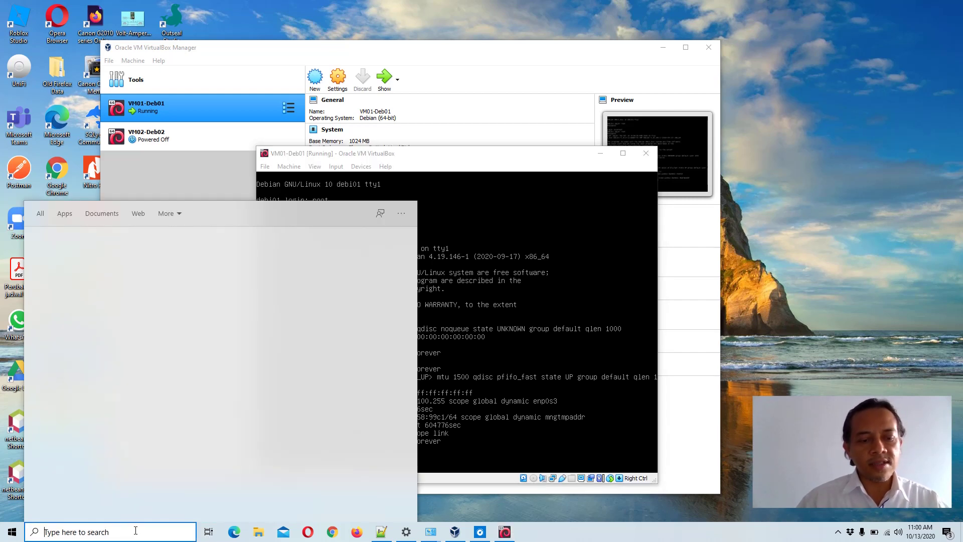
type("cmd")
key("Return")
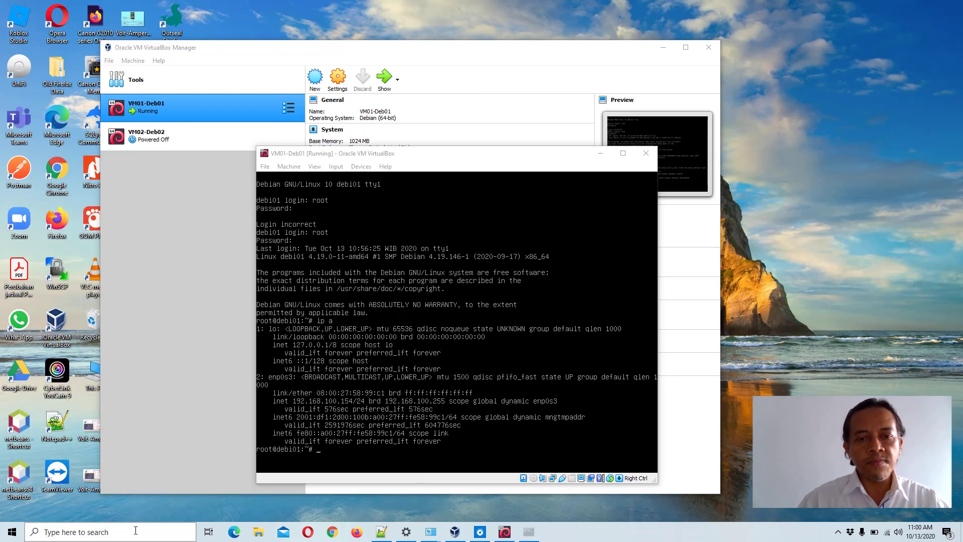
- Run ipconfig to show Wi-Fi at 192.168.100.34, then ping google.com from the host
type("ip")
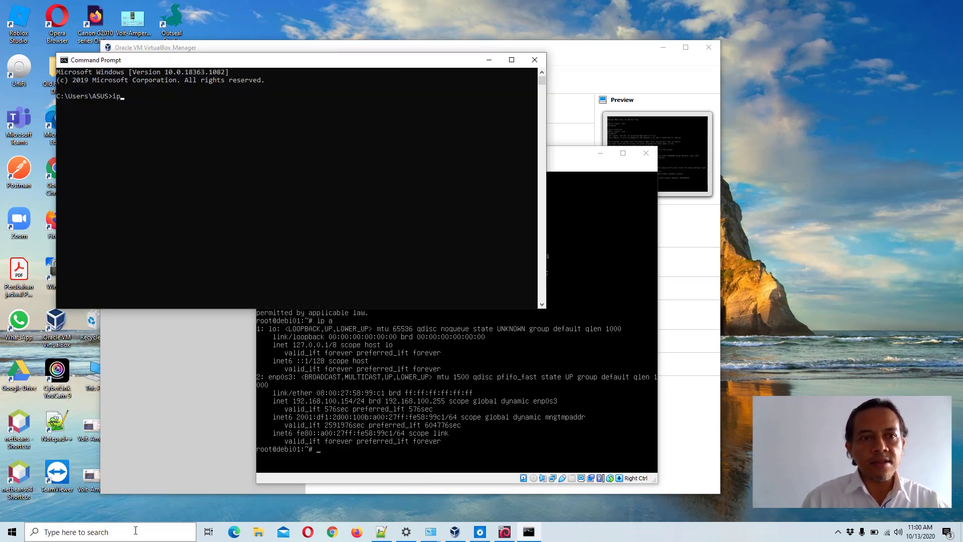
type("config")
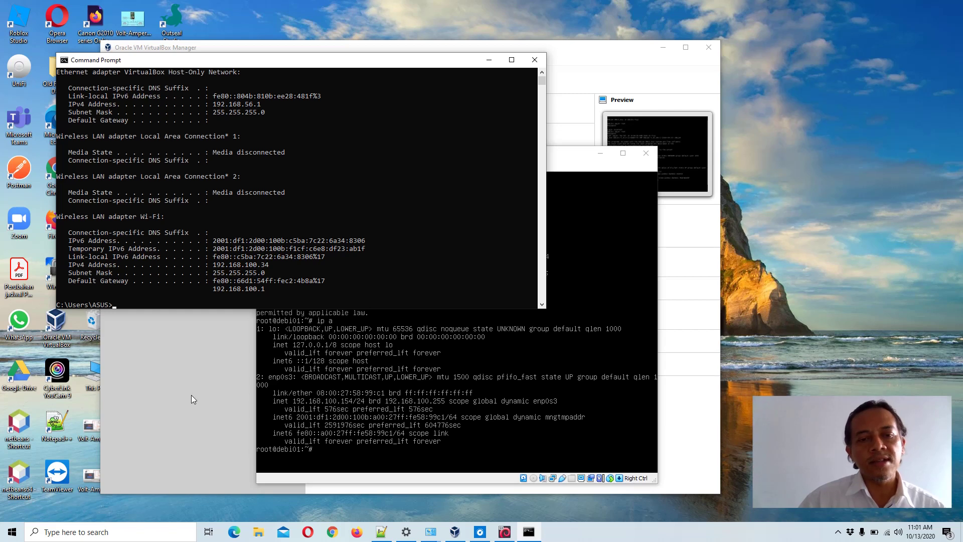
type("pin")
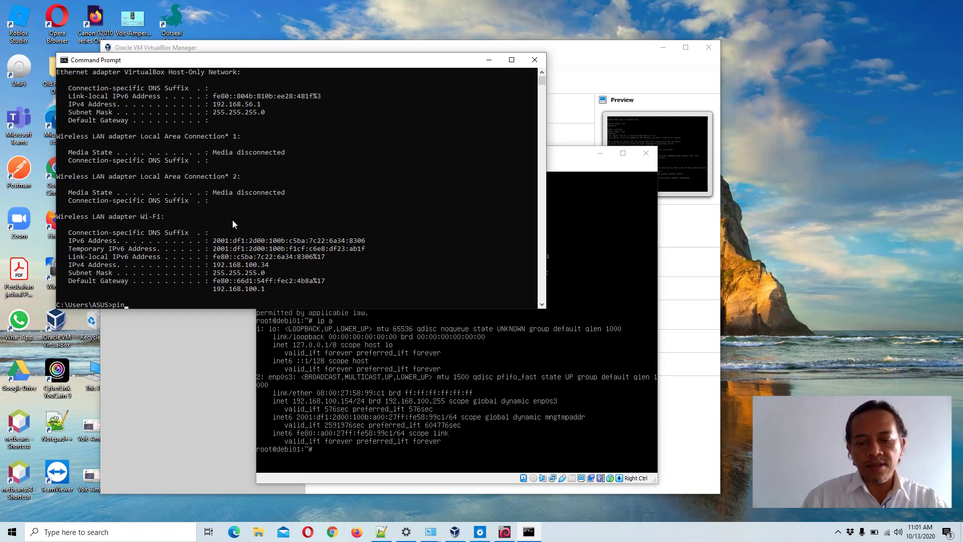
type("g google.com")
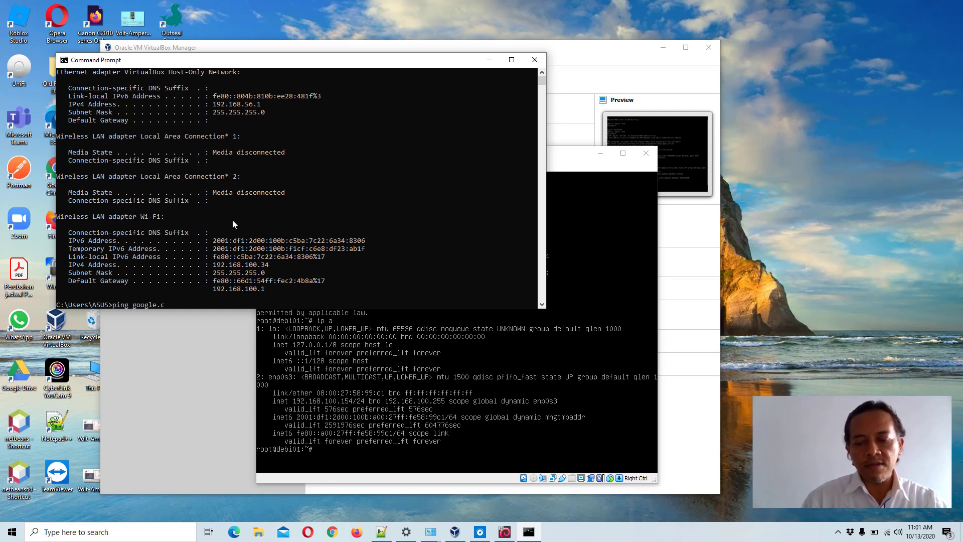
key("Return")
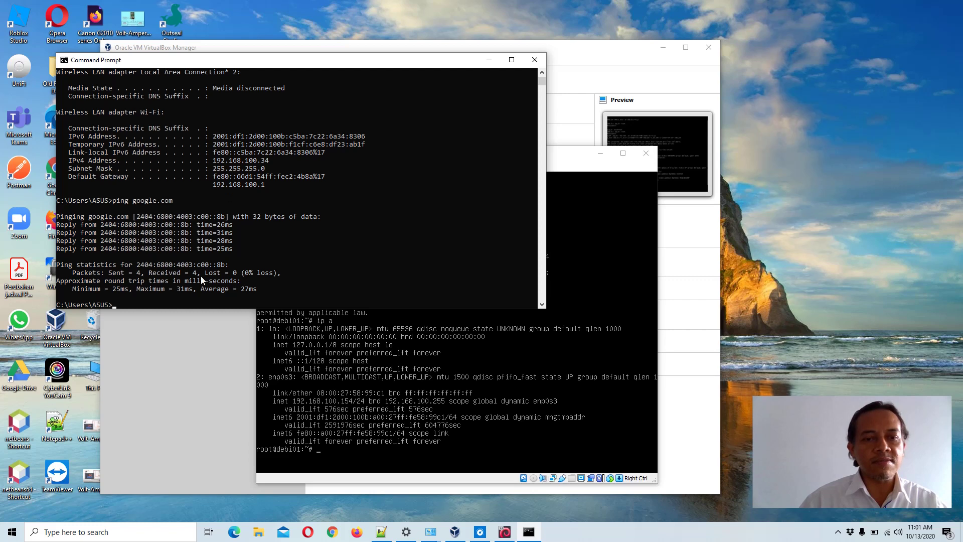
- From the debi01 console, ping google.com and then yahoo.com; both fail with 100% packet loss
left_click(570, 157)
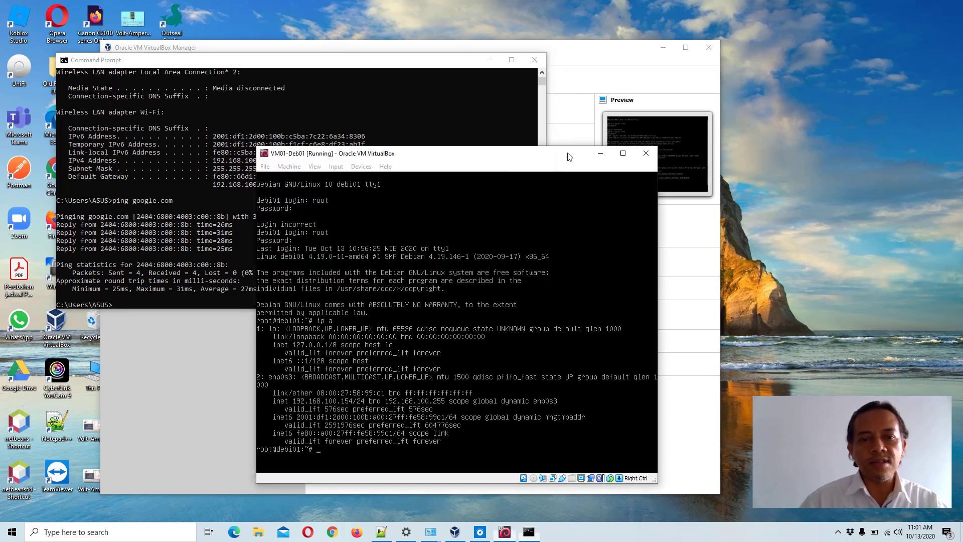
type("p")
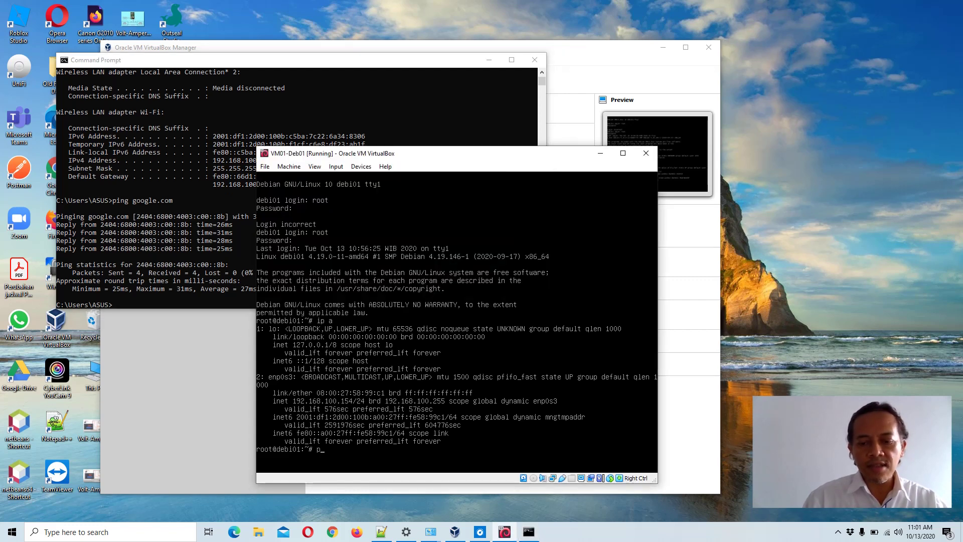
type("ing googl")
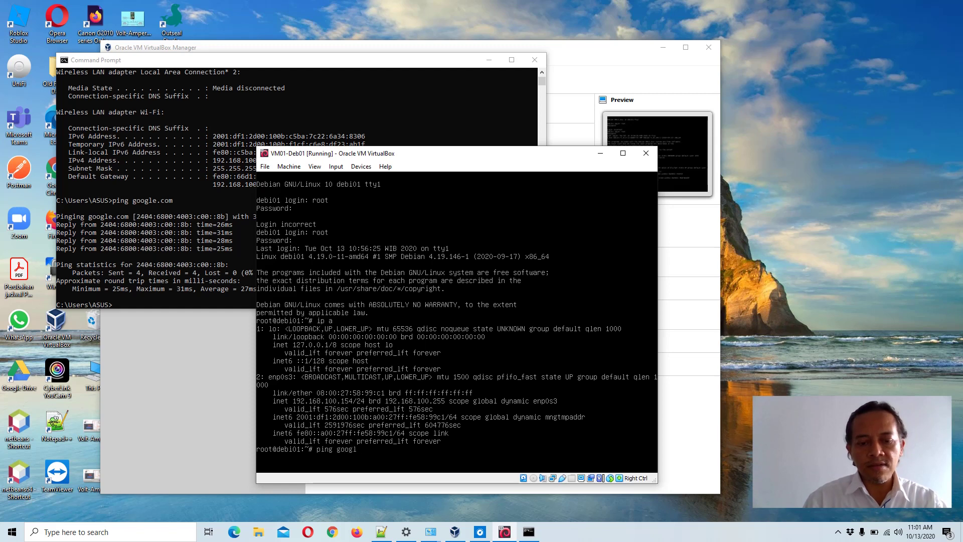
type("e.com")
key("Return")
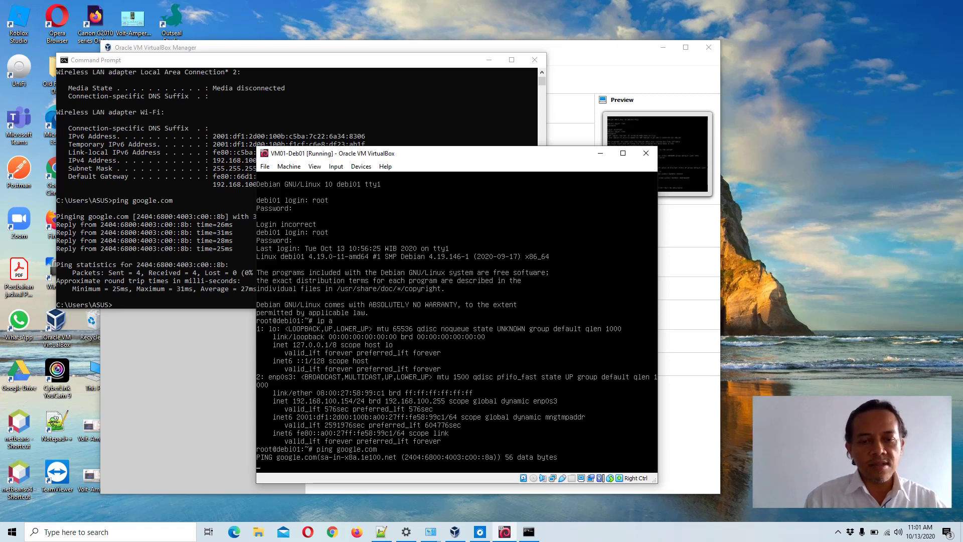
key("ctrl+c")
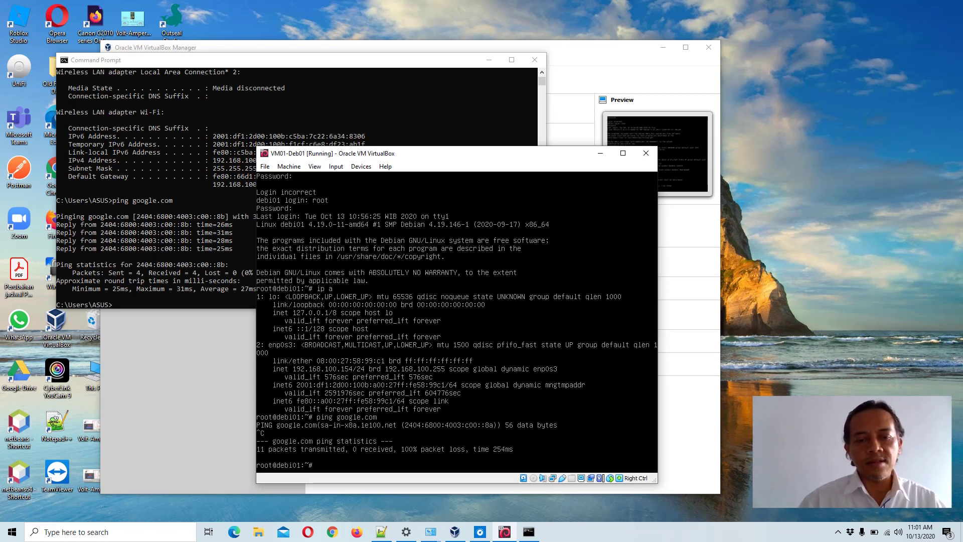
type("ping")
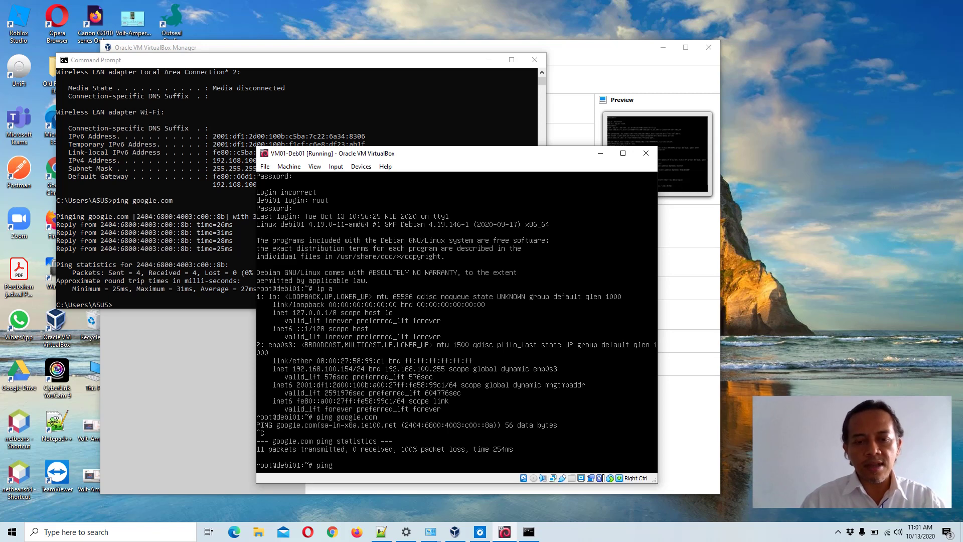
type(" yaho")
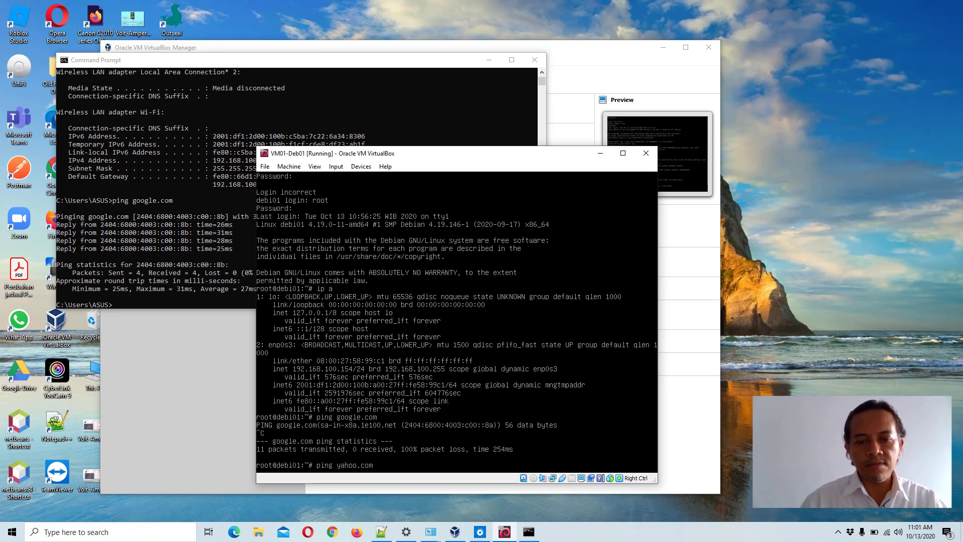
type("o.com")
key("Return")
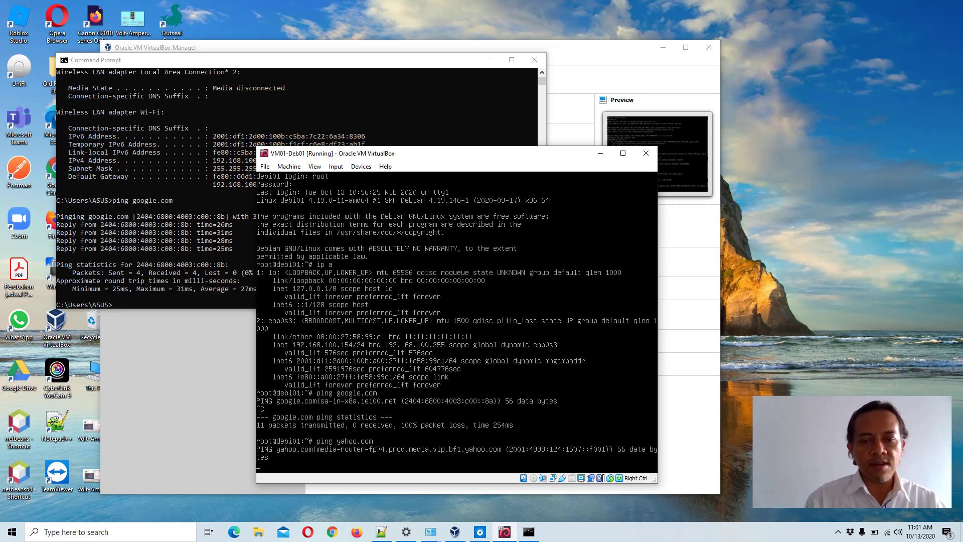
key("ctrl+c")
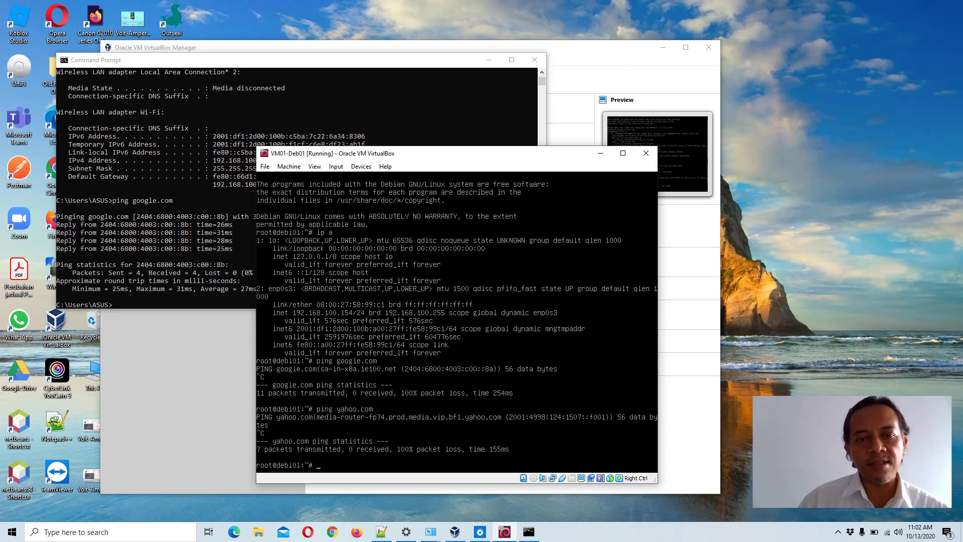
- From the host Command Prompt, ping the Debian VM at 192.168.100.154 and get every reply
left_click(160, 122)
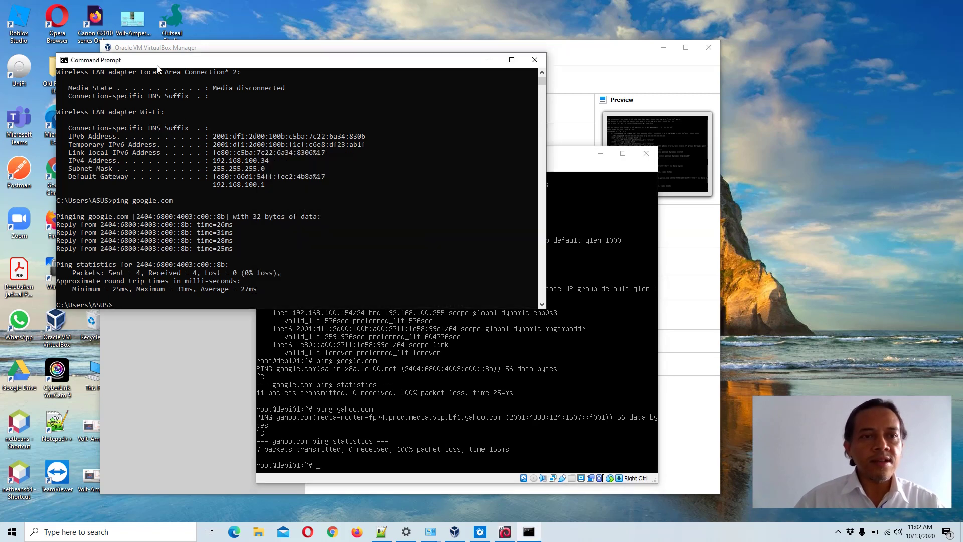
left_click_drag(158, 67, 213, 63)
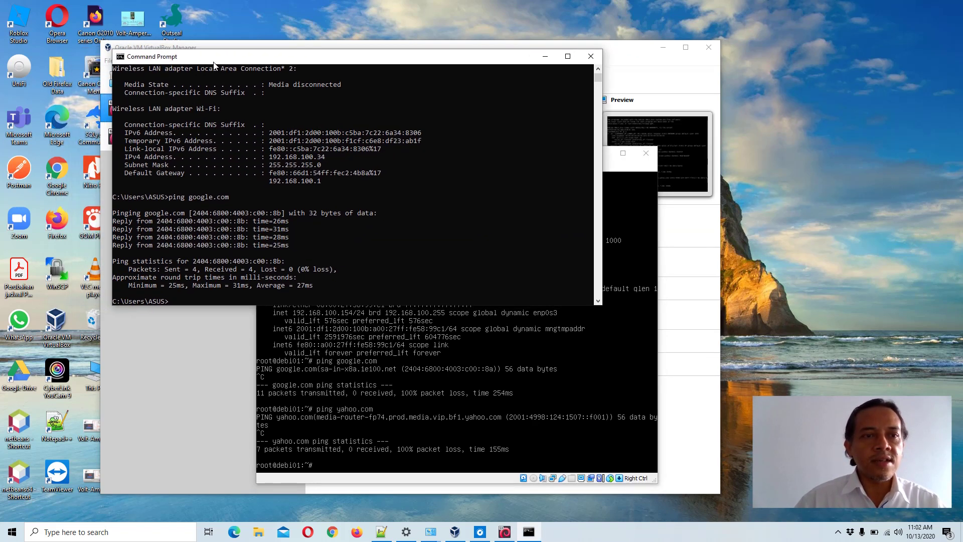
left_click(215, 157)
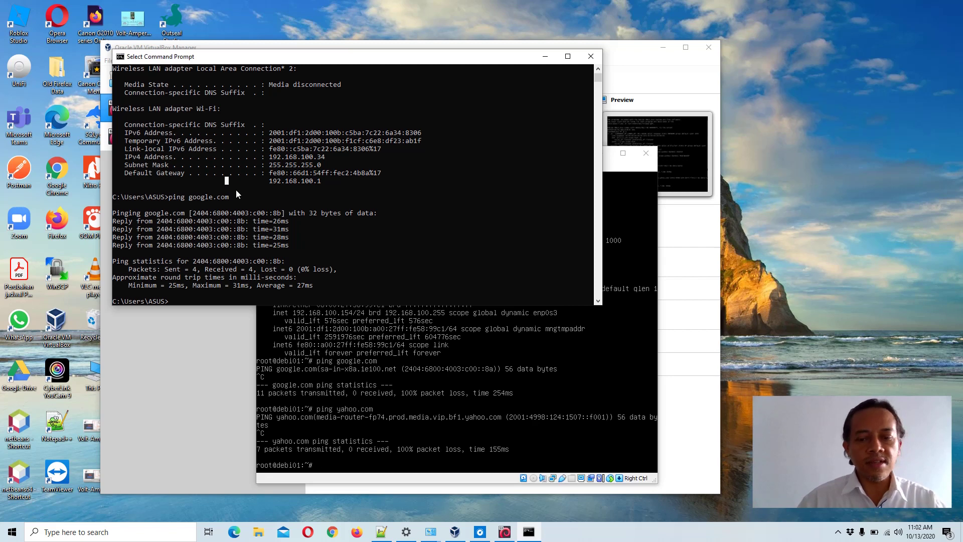
type("ping")
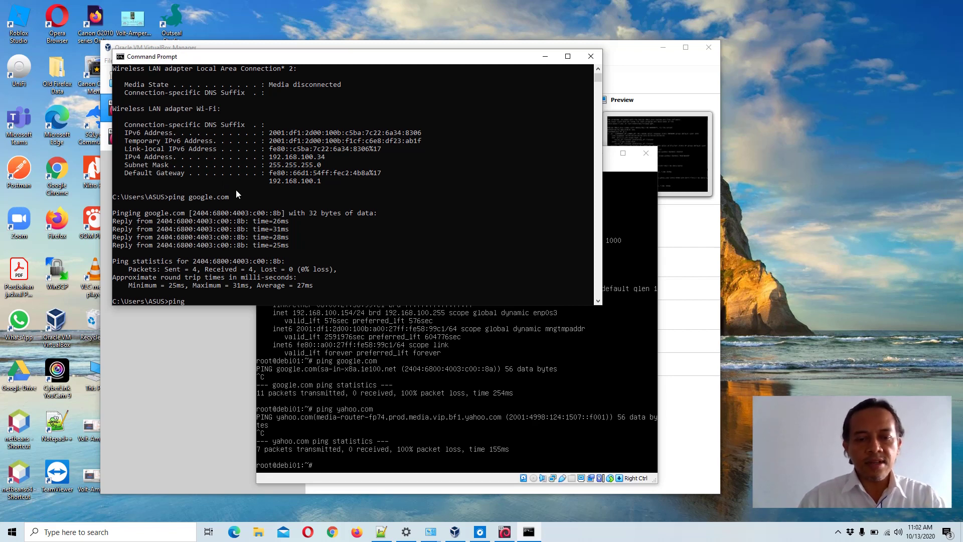
type(" 1")
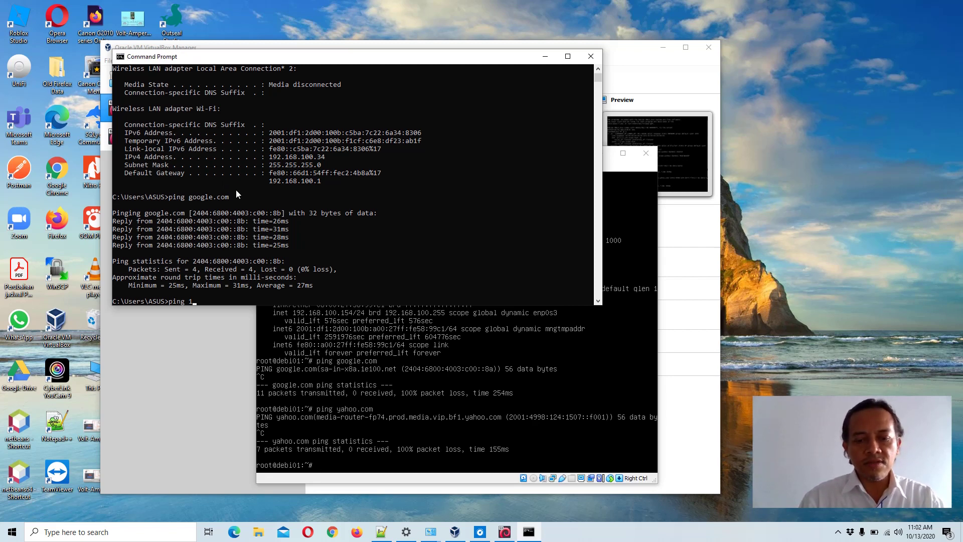
type("92.168")
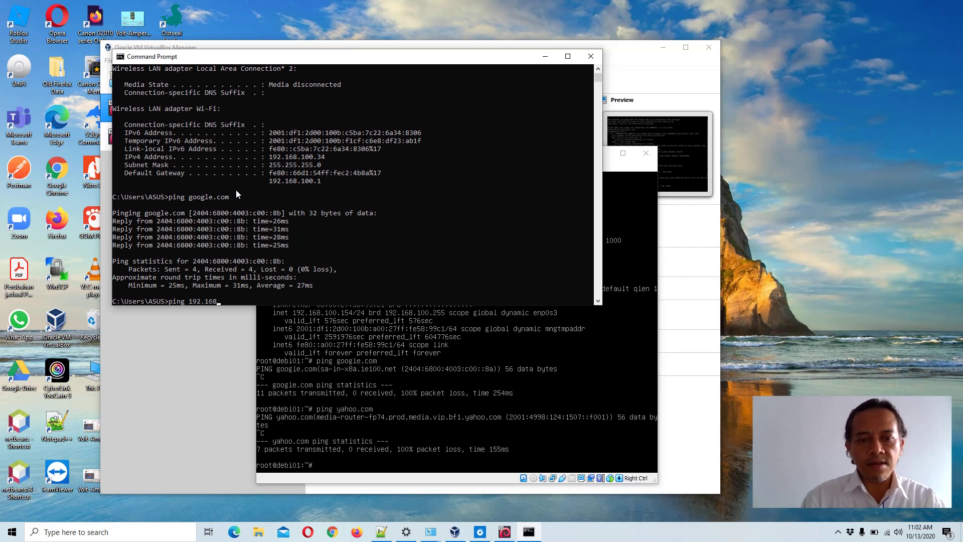
type(".100")
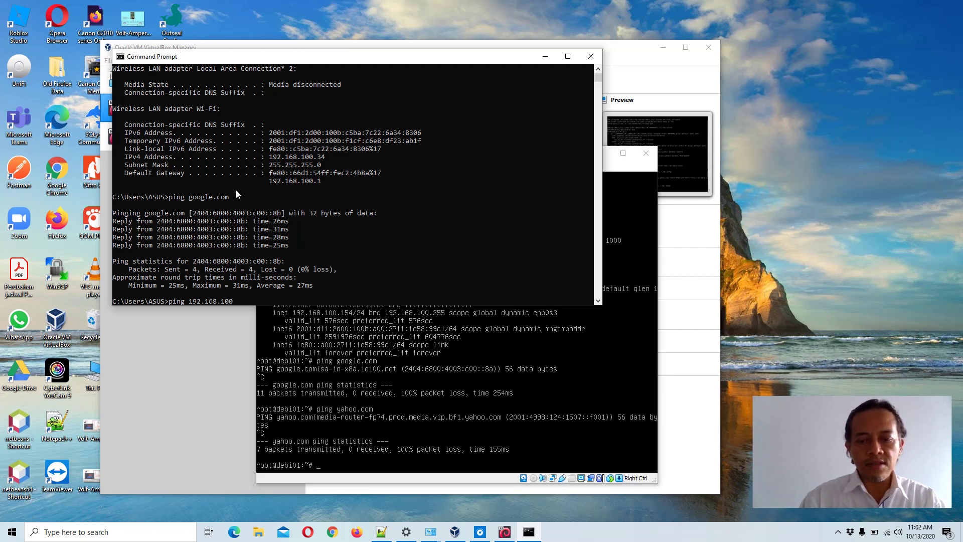
type(".")
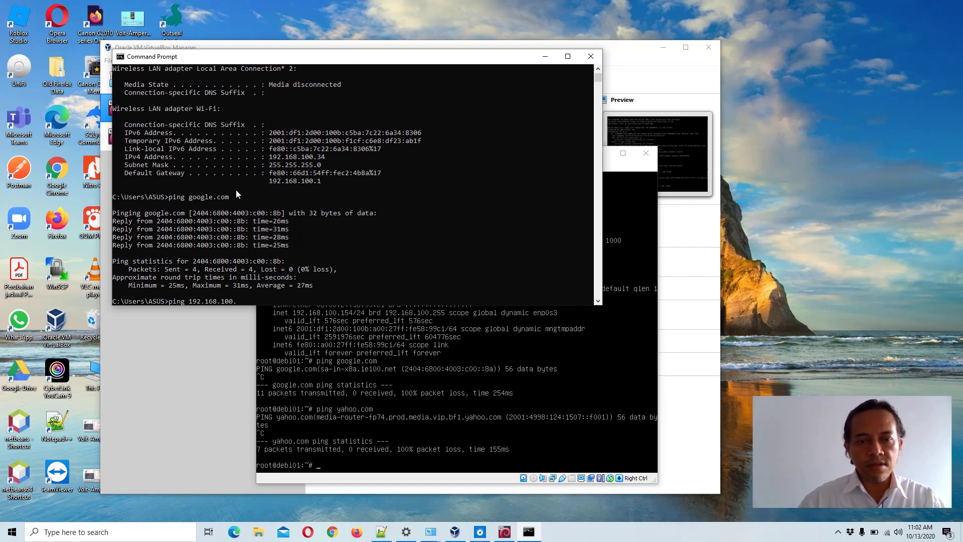
type("154")
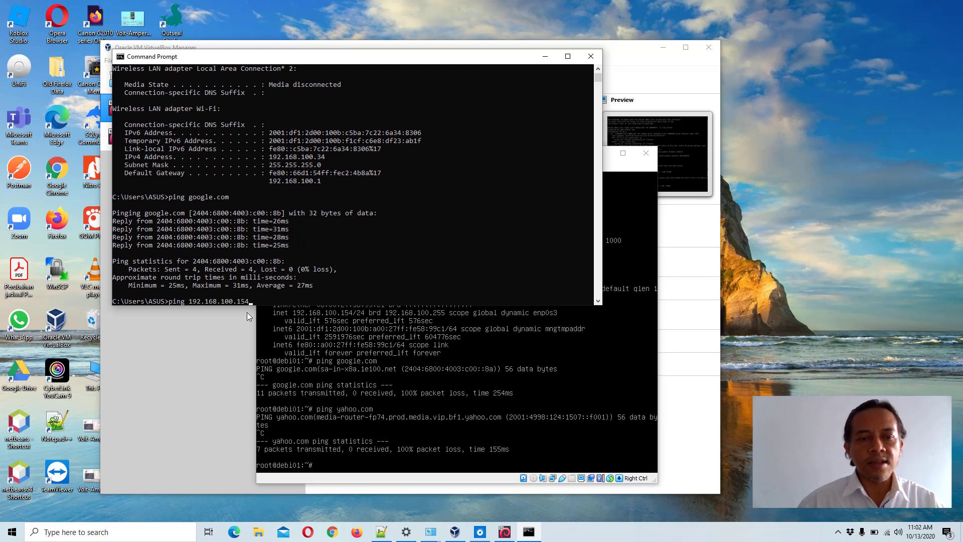
key("Return")
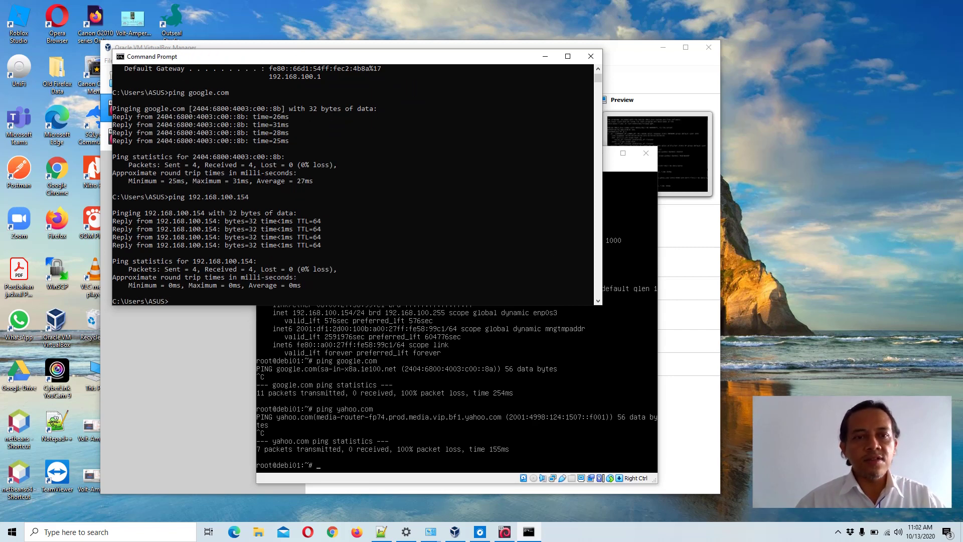
- Run ipconfig to list the host's network adapters again
left_click(443, 177)
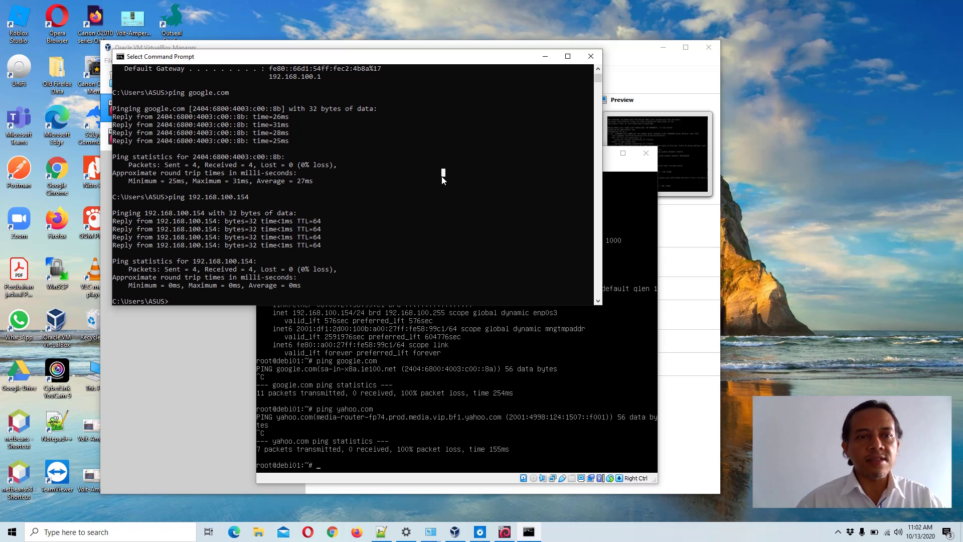
key("Escape")
type("ipcon")
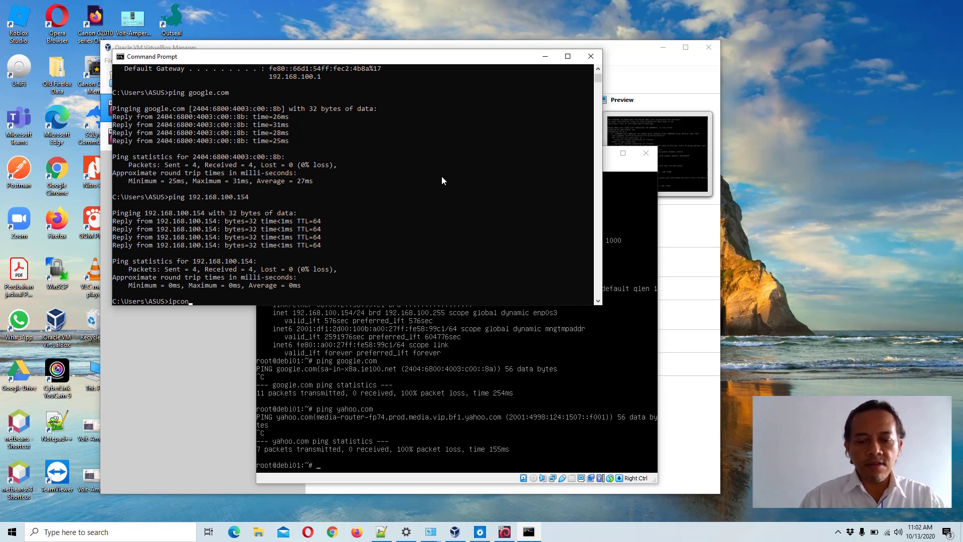
type("fig")
key("Return")
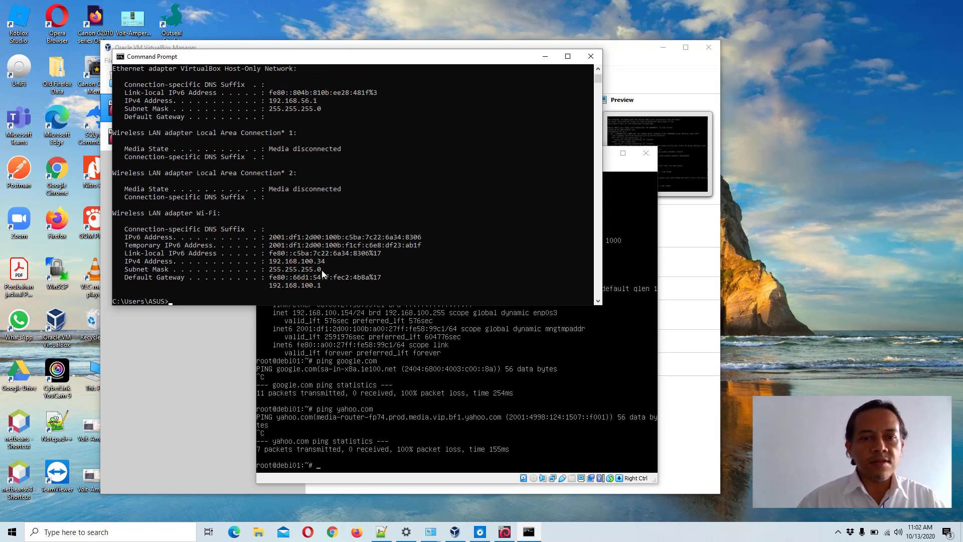
- At the Debian VM's root prompt, start pinging the host at 192.168.100.34
key("alt+Tab")
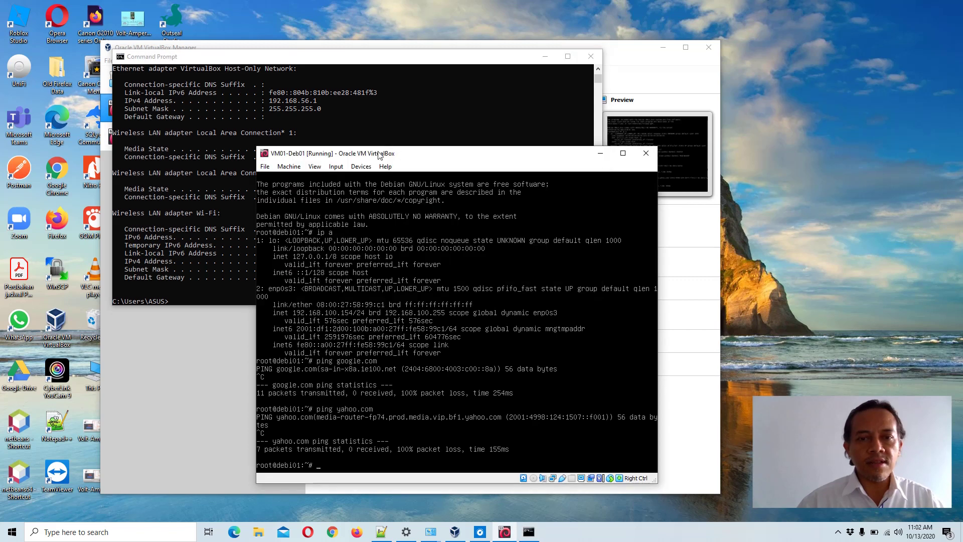
left_click_drag(380, 155, 507, 55)
type("p")
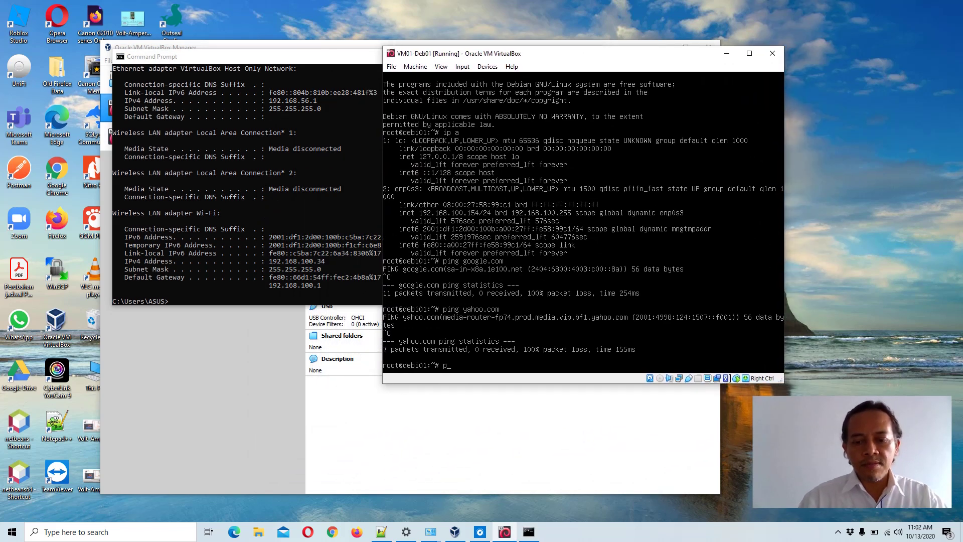
type("ing 192")
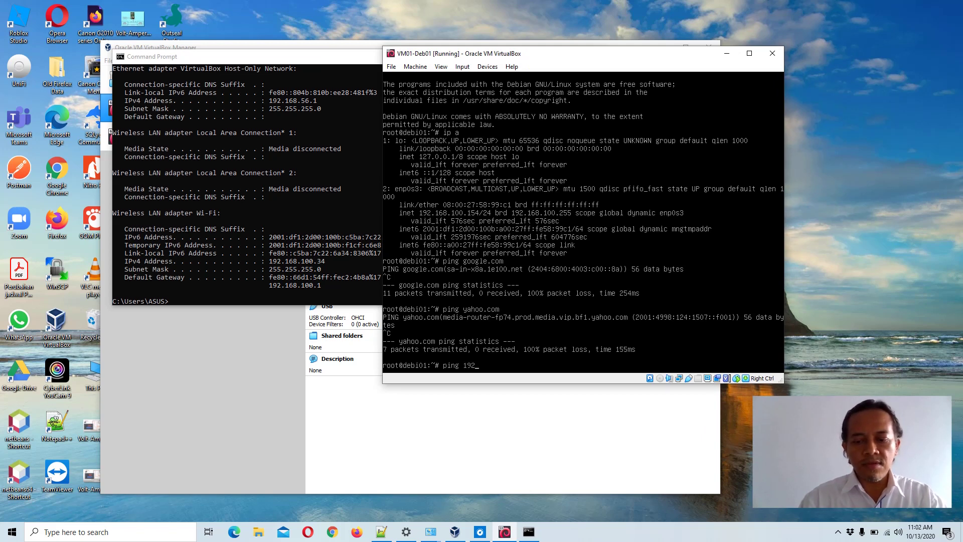
type(".168.100")
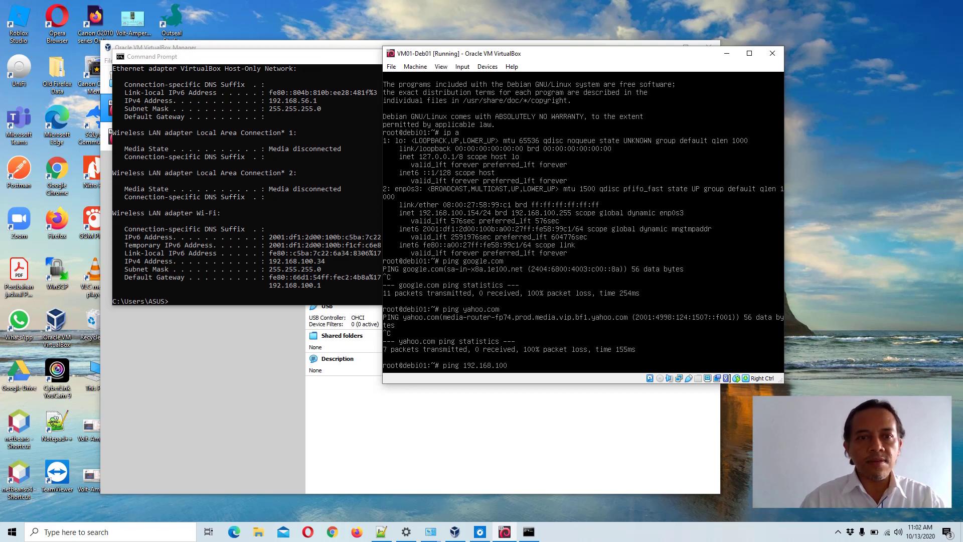
type(".")
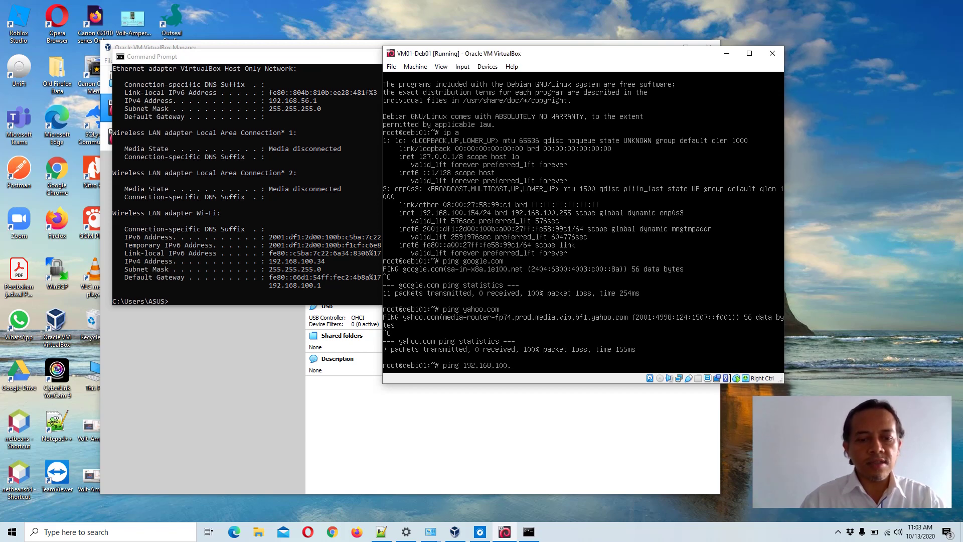
type("34")
key("Return")
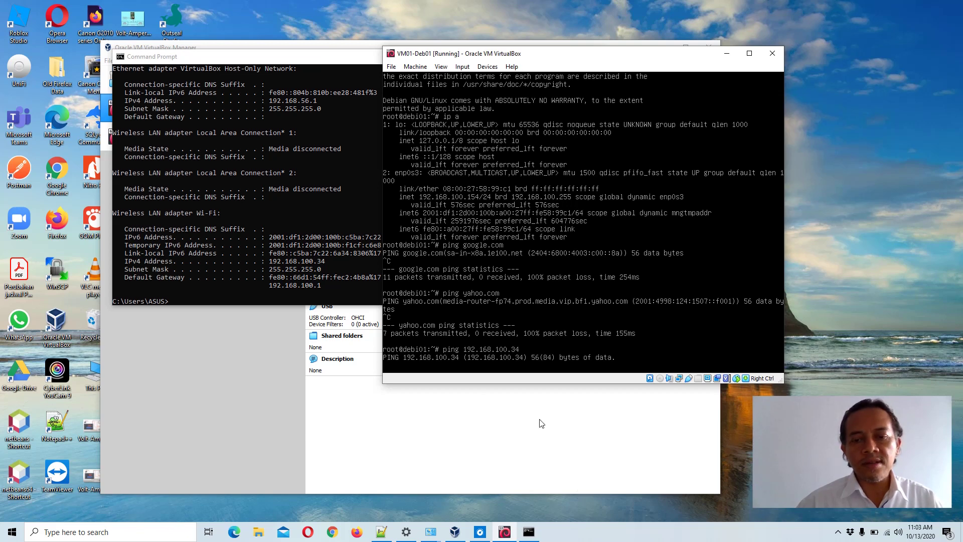
- Turn off Windows Defender Firewall for both private and public networks
right_click(887, 536)
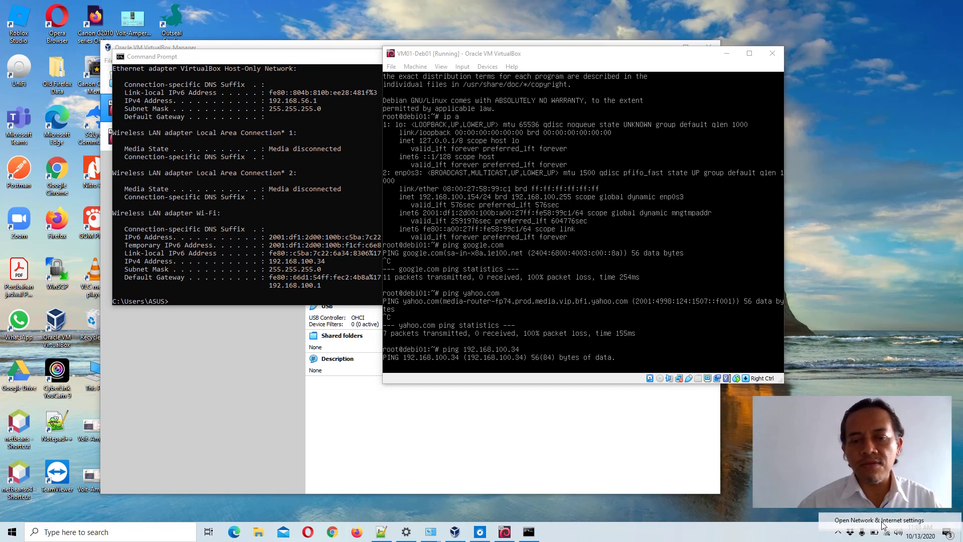
left_click(880, 521)
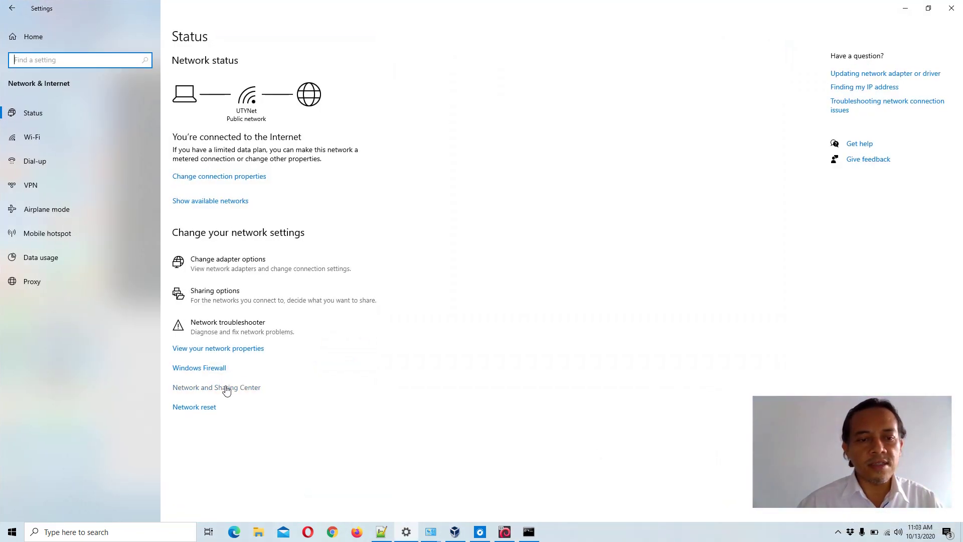
left_click(225, 388)
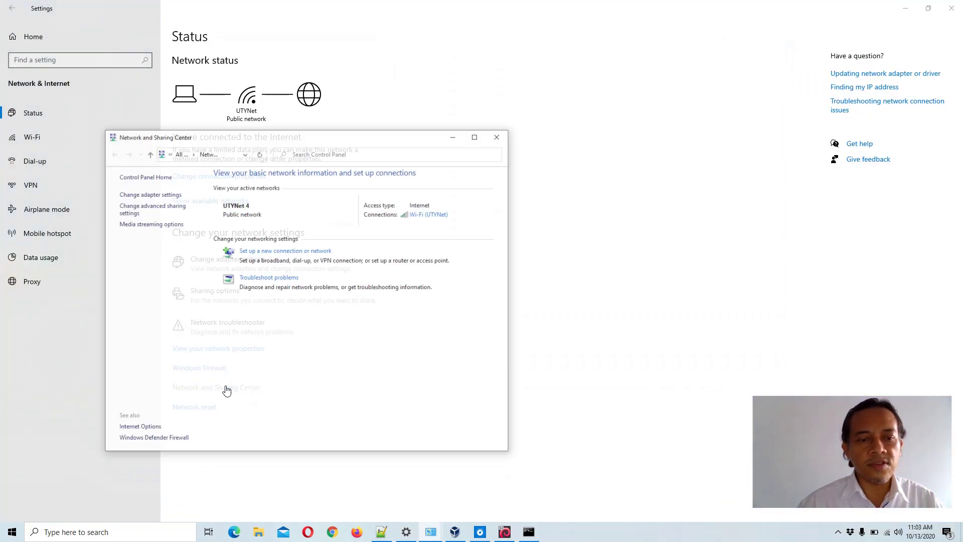
left_click(162, 433)
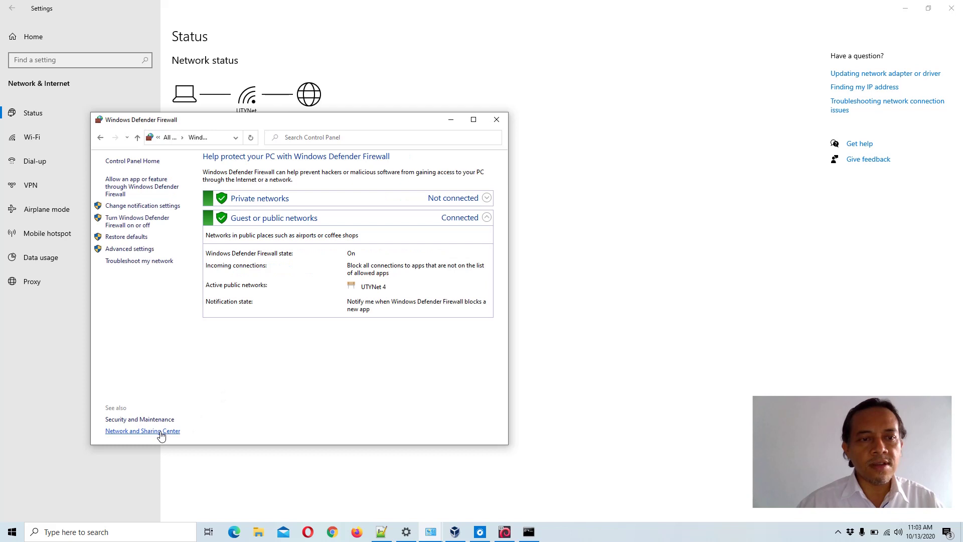
left_click(137, 225)
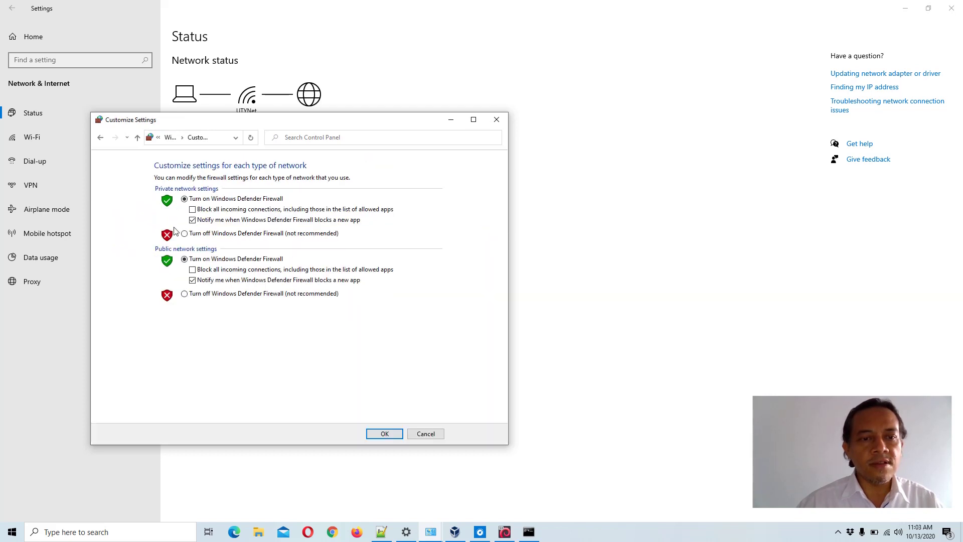
left_click(193, 236)
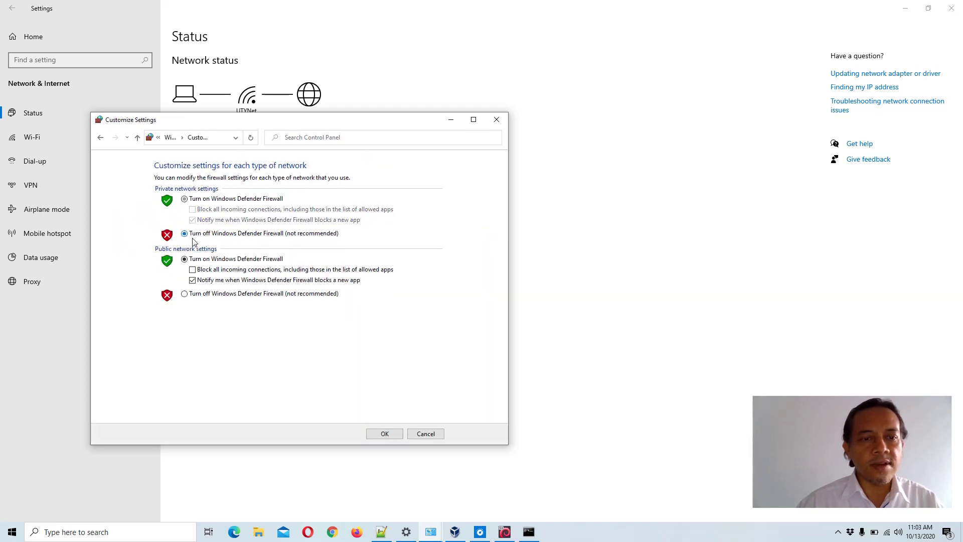
left_click(193, 296)
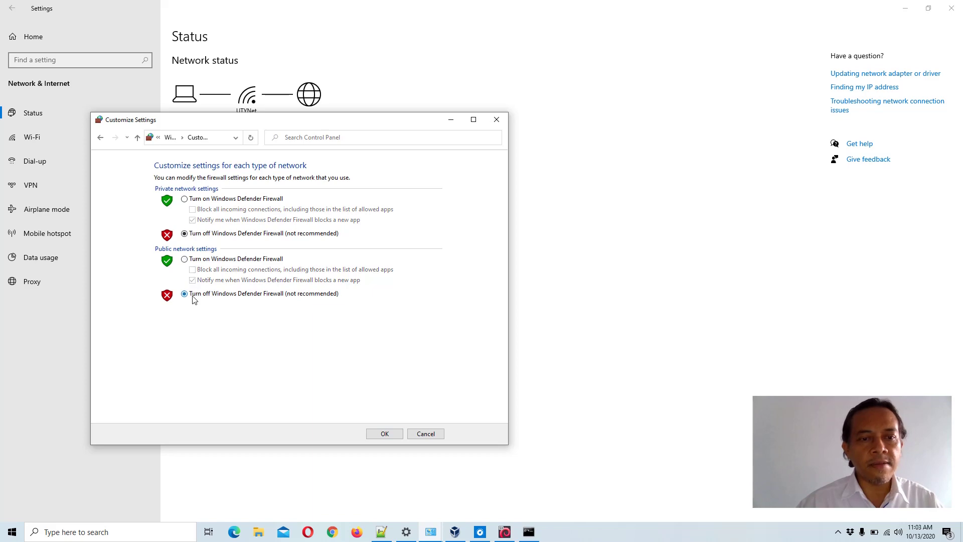
left_click(906, 8)
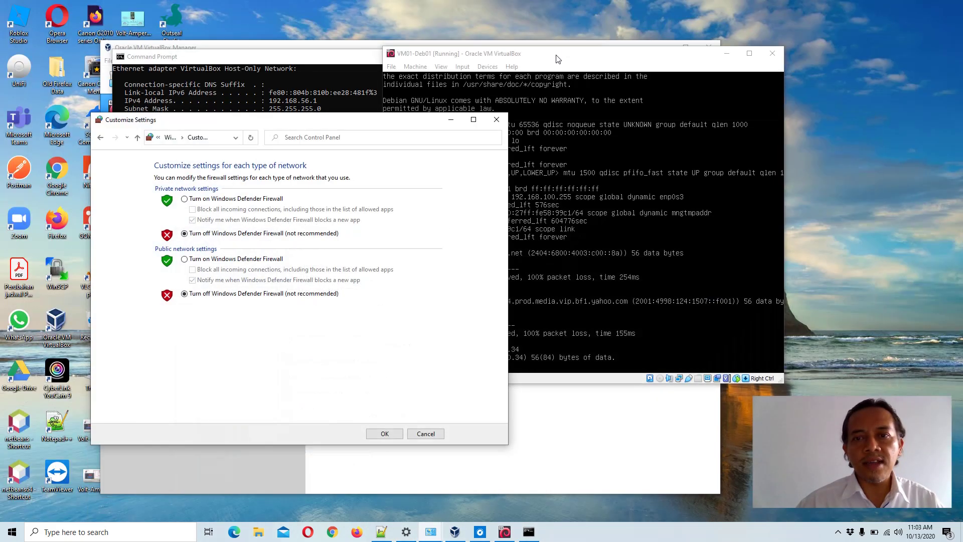
left_click_drag(555, 59, 692, 88)
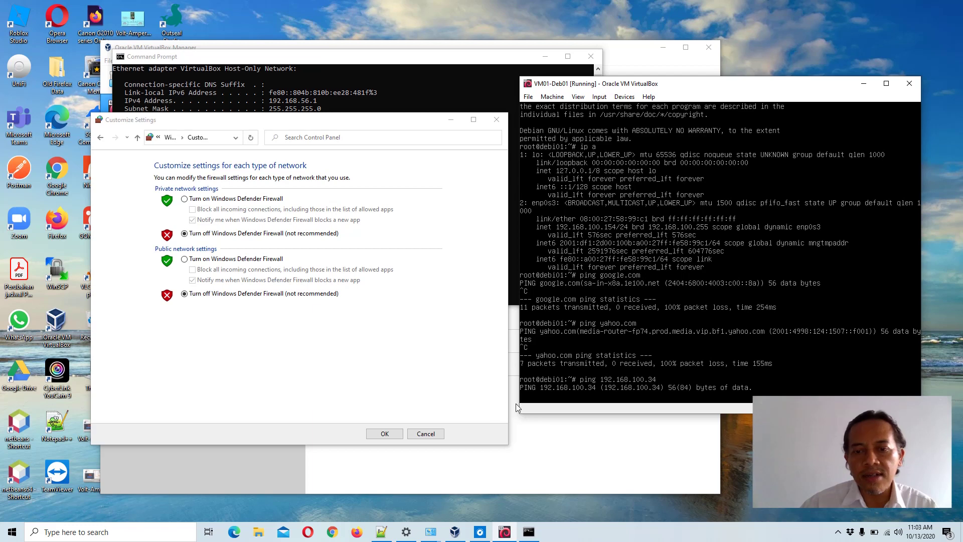
left_click(385, 434)
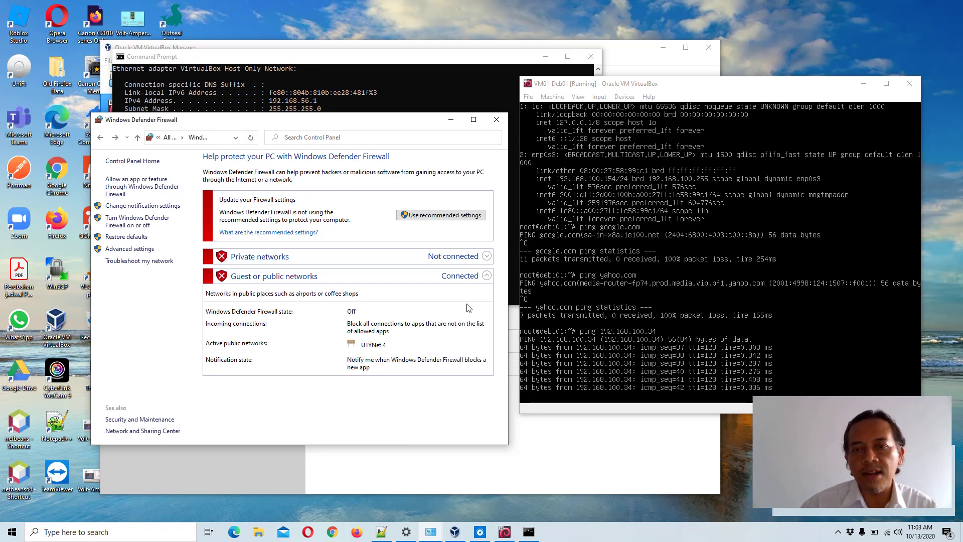
- In the VM, stop the host ping at 75% loss and confirm google.com is still unreachable
left_click(665, 85)
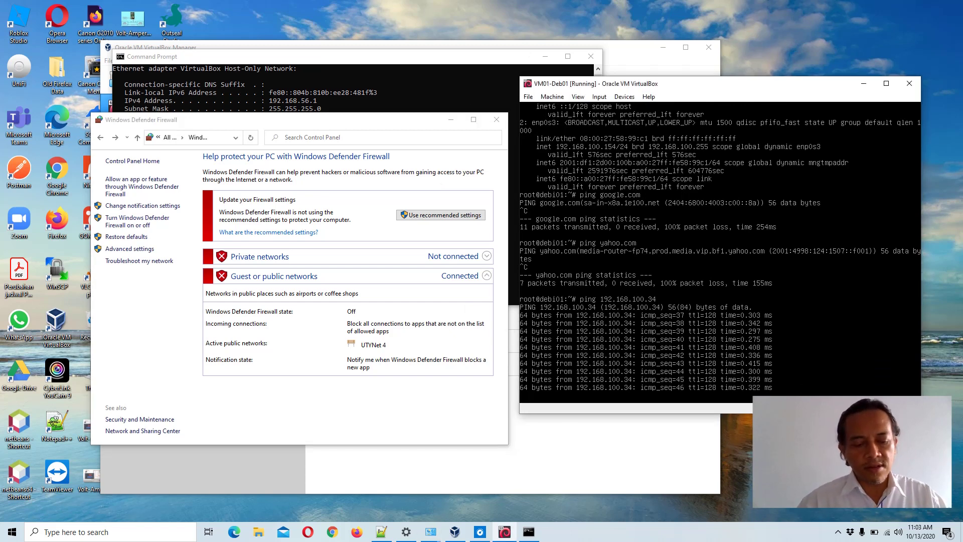
key("ctrl+c")
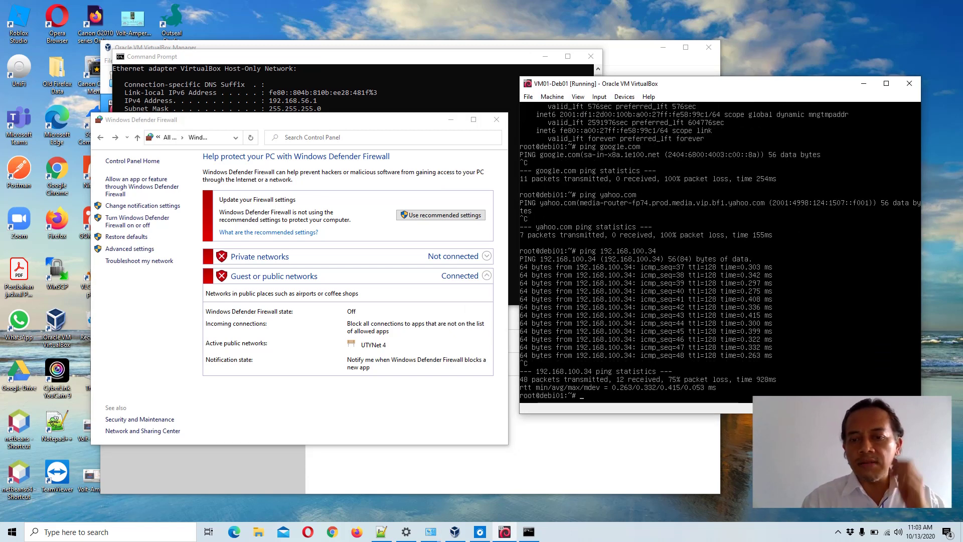
type("pin")
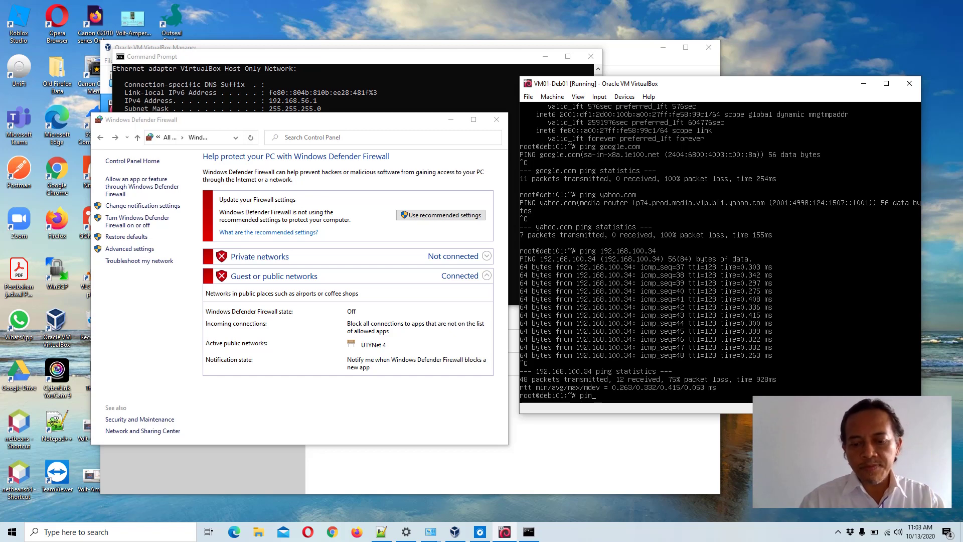
type("g google.com")
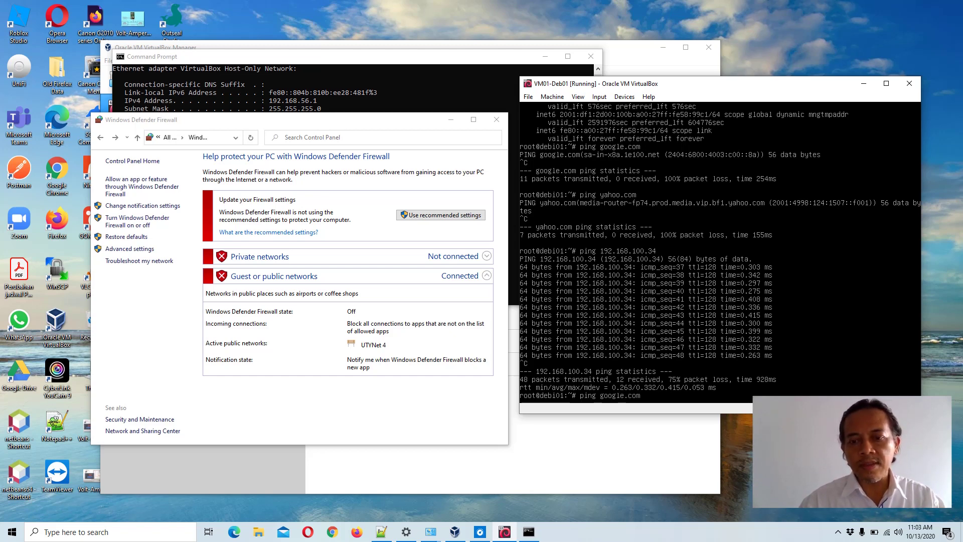
key("Return")
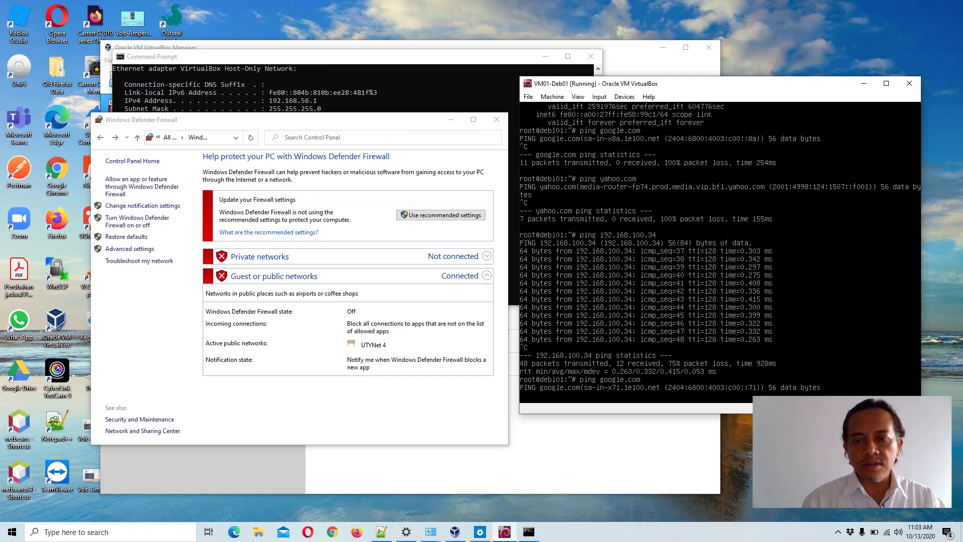
key("ctrl+c")
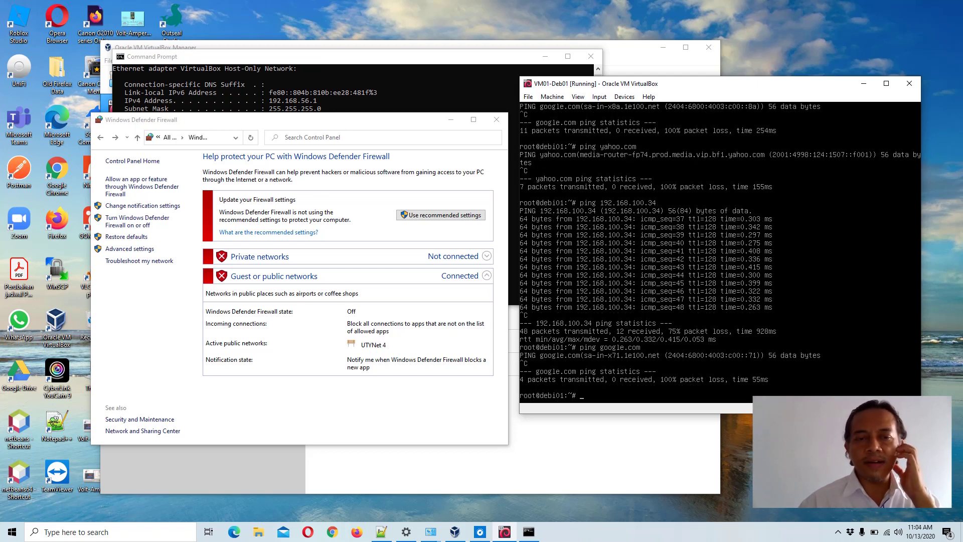
left_click(350, 65)
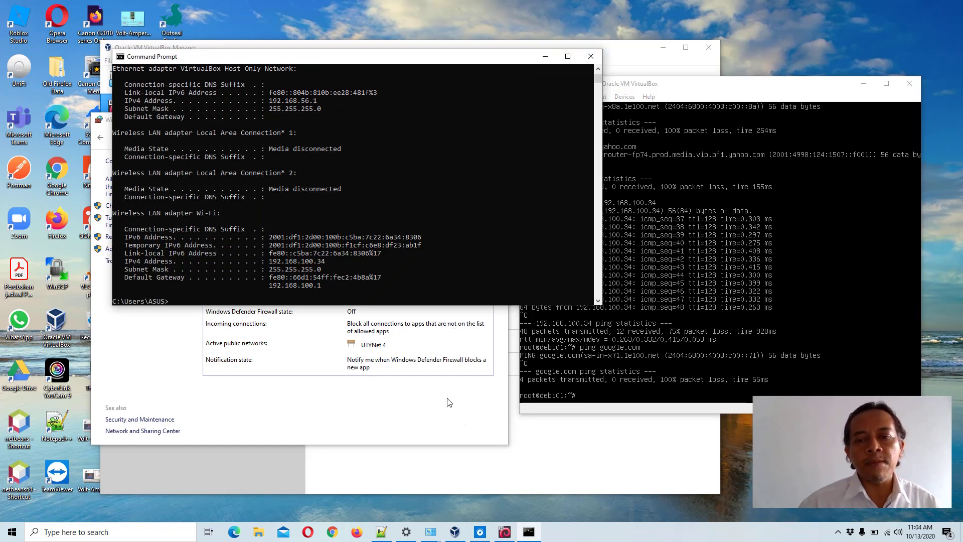
- Shut down VM01-Deb01 from its console with the poweroff command
left_click(579, 460)
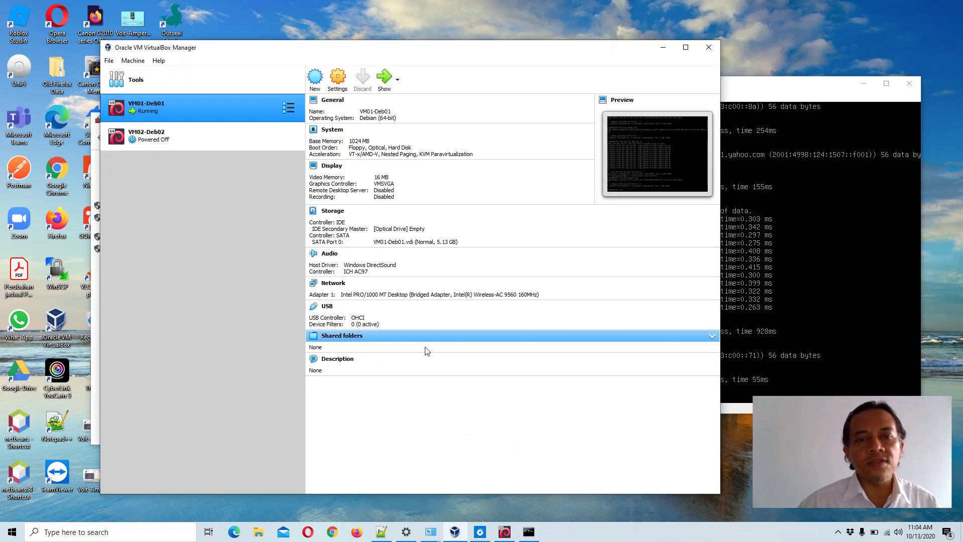
left_click(743, 97)
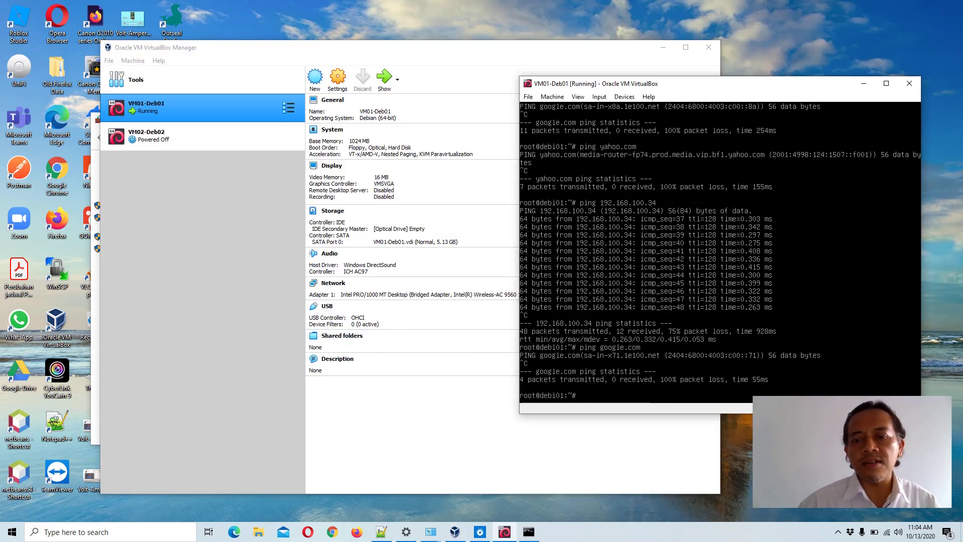
type("po")
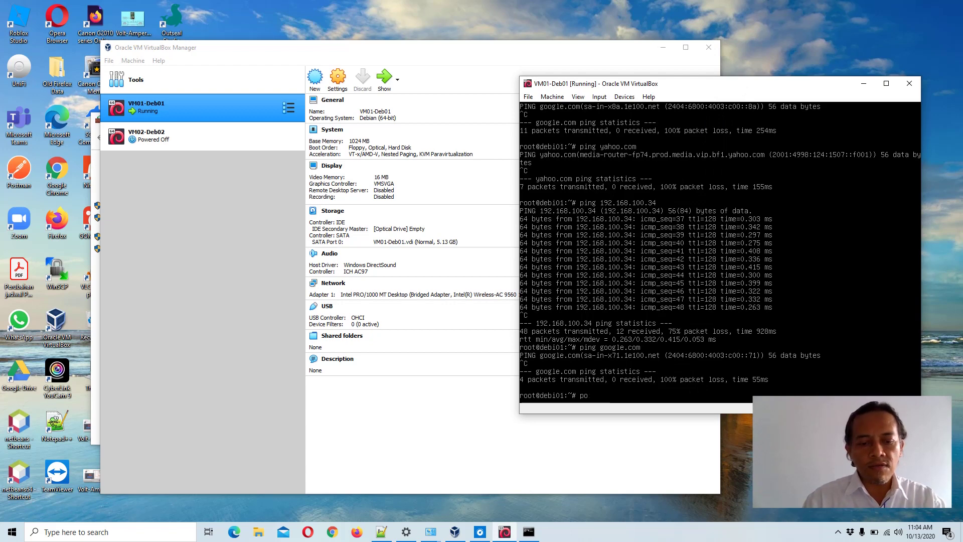
type("wer")
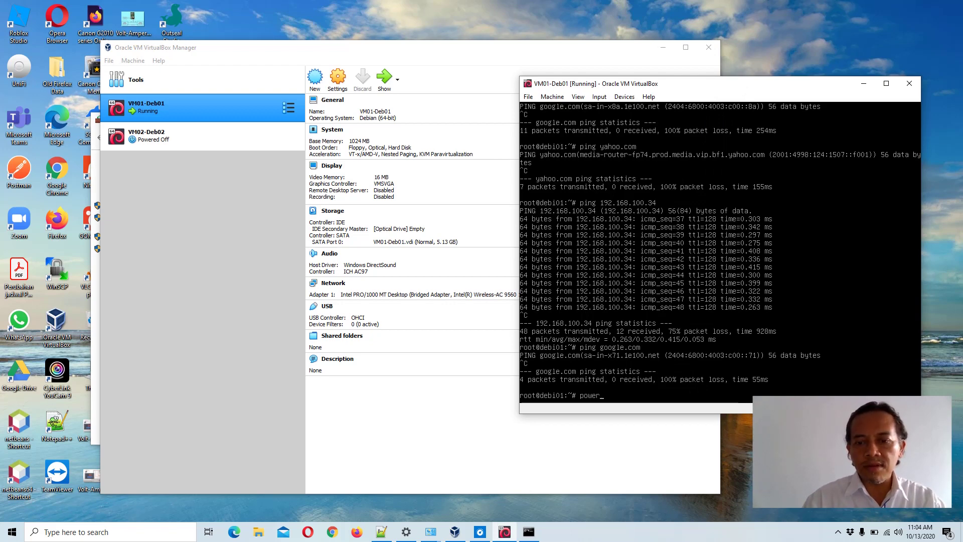
type("off")
key("Return")
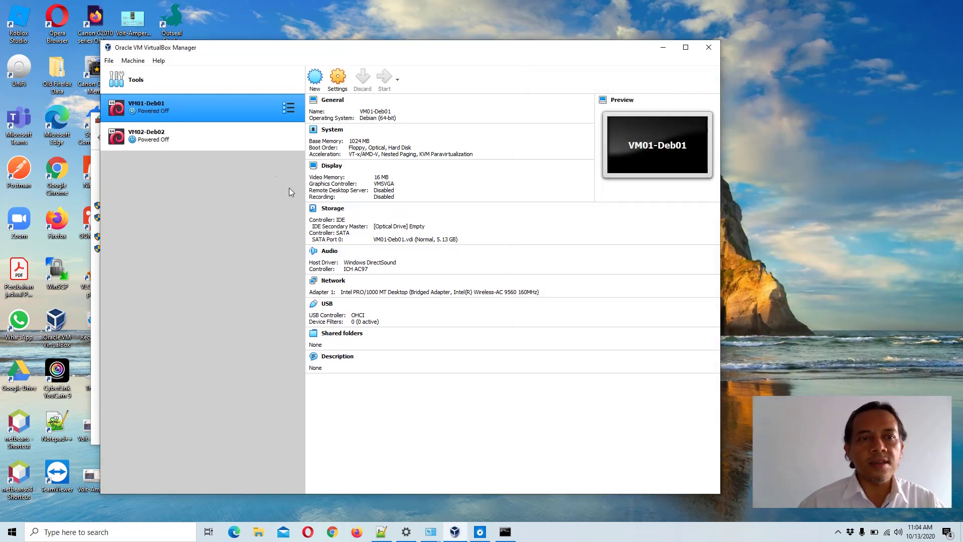
- Set VM01-Deb01's Adapter 1 to Host-only Adapter on VirtualBox Host-Only Ethernet Adapter and save
left_click(334, 281)
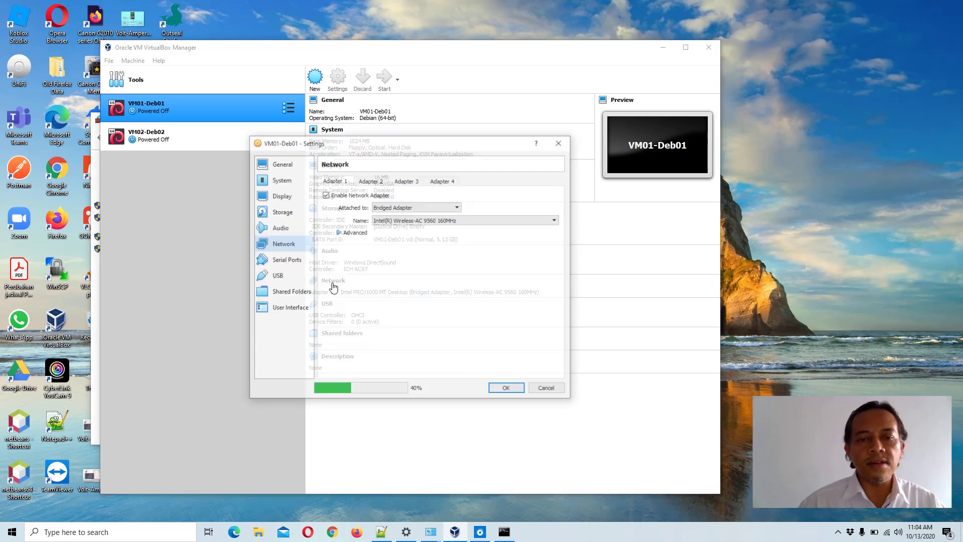
left_click(460, 208)
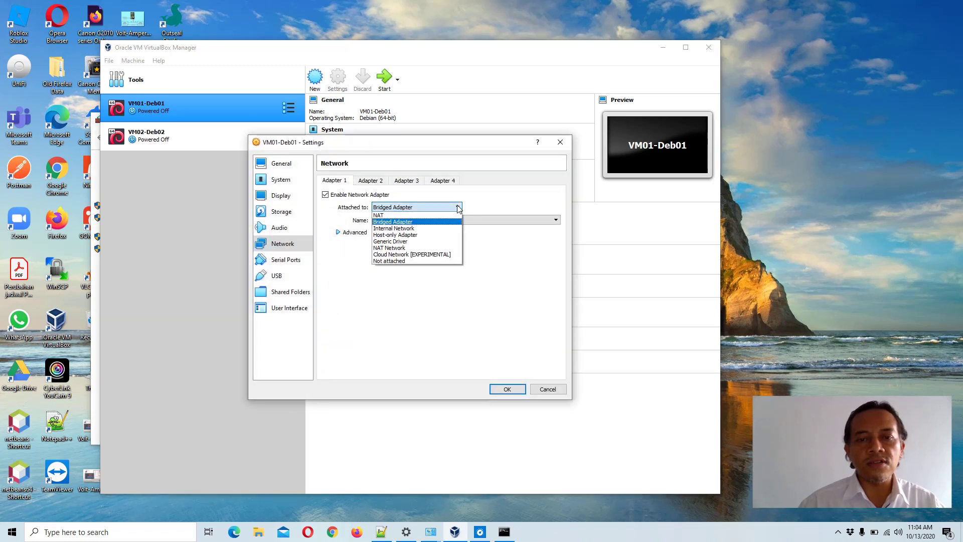
left_click(434, 236)
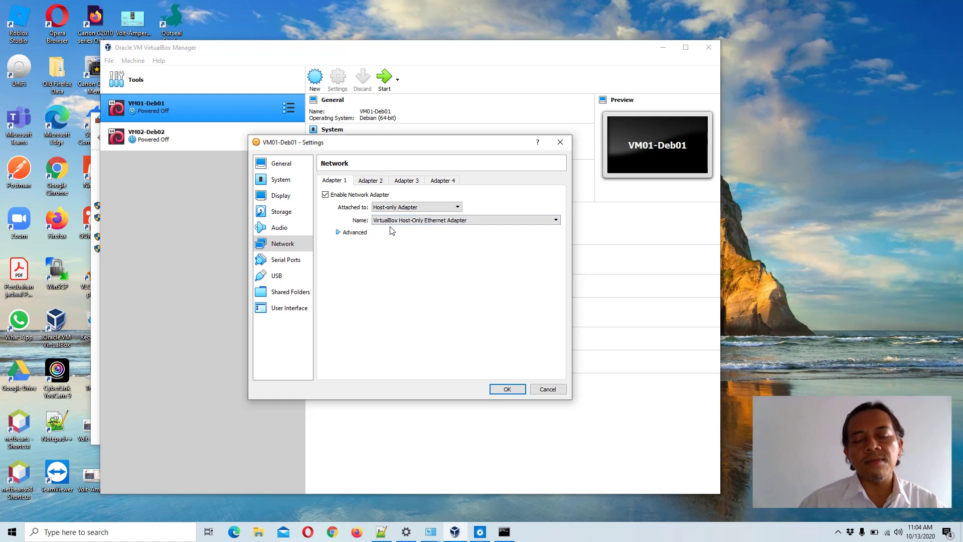
left_click(556, 221)
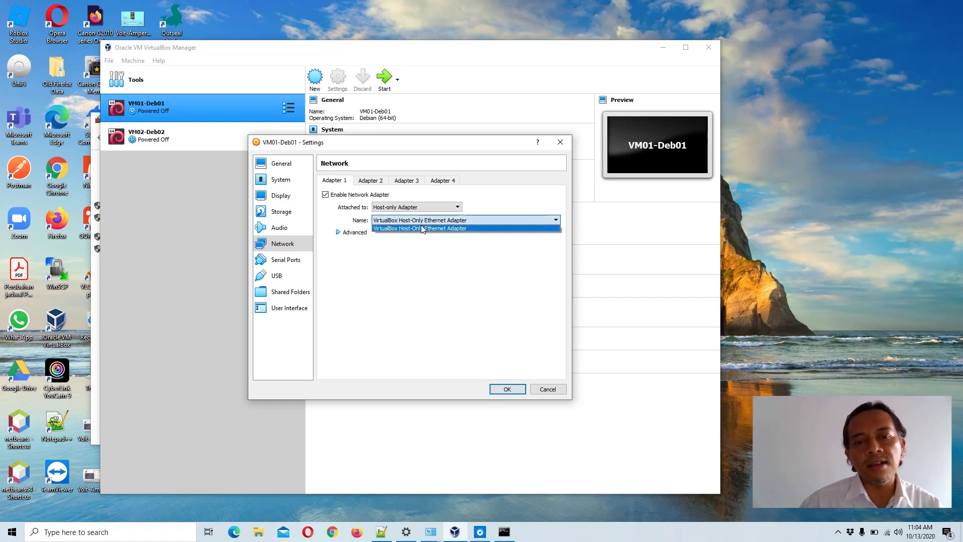
left_click(406, 229)
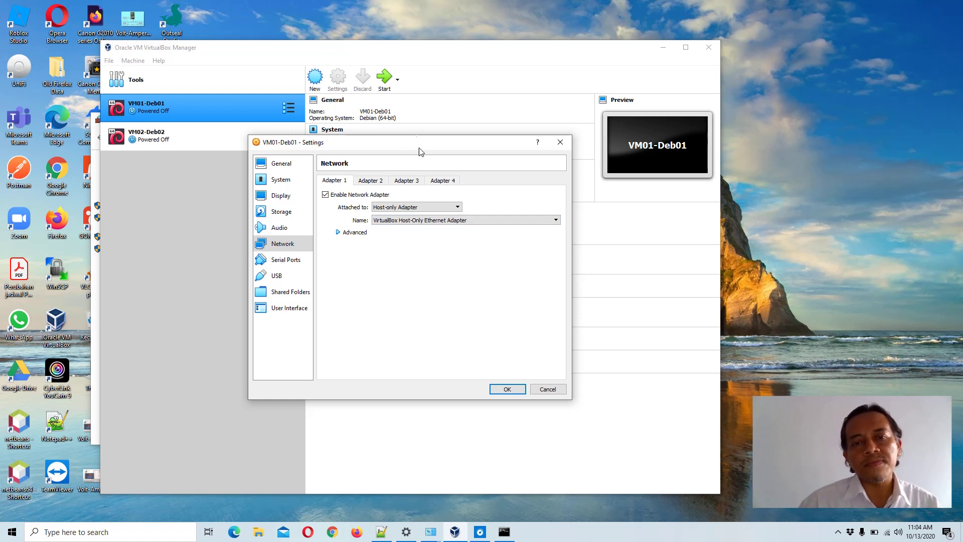
left_click_drag(420, 145, 317, 176)
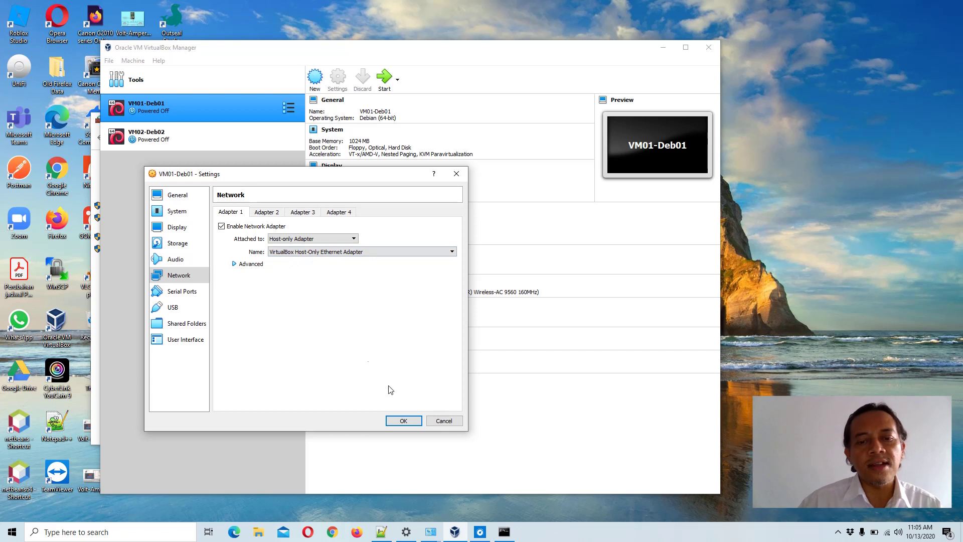
left_click(404, 422)
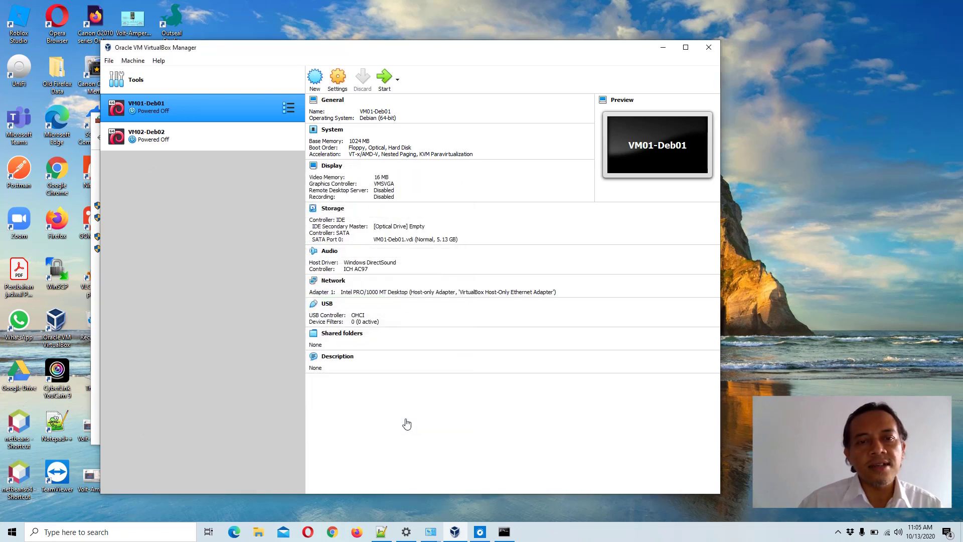
- Start VM01-Deb01, then show the host's ipconfig with the Host-Only adapter at 192.168.56.1
left_click(383, 79)
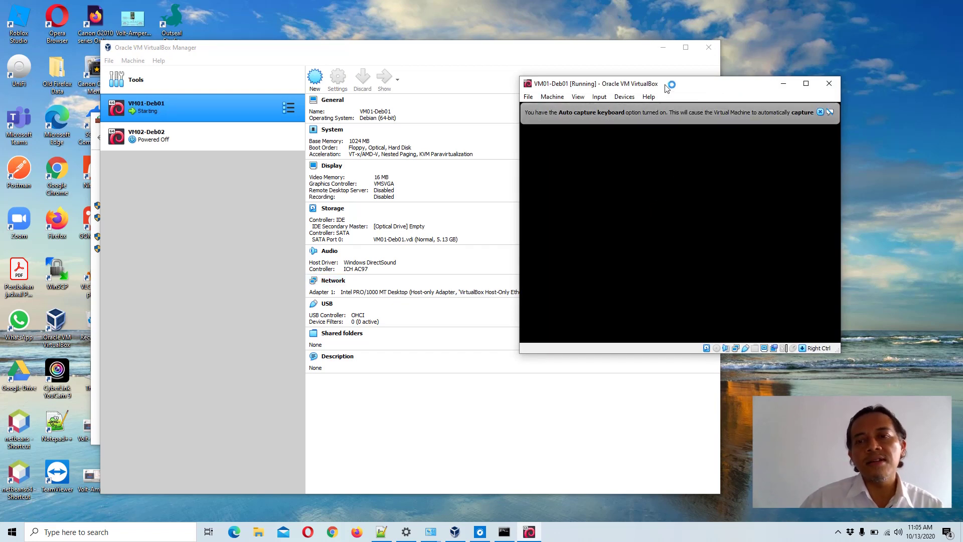
left_click_drag(667, 93, 388, 195)
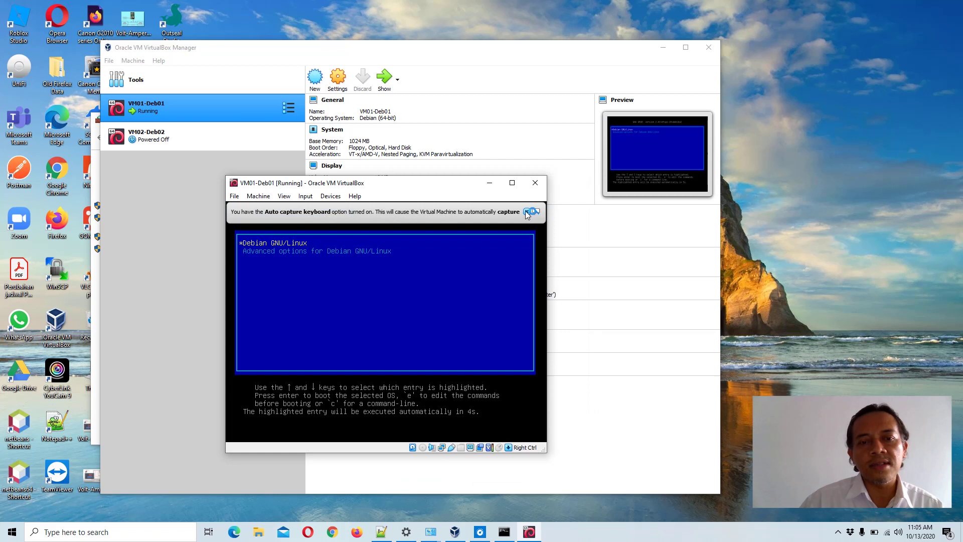
left_click(527, 212)
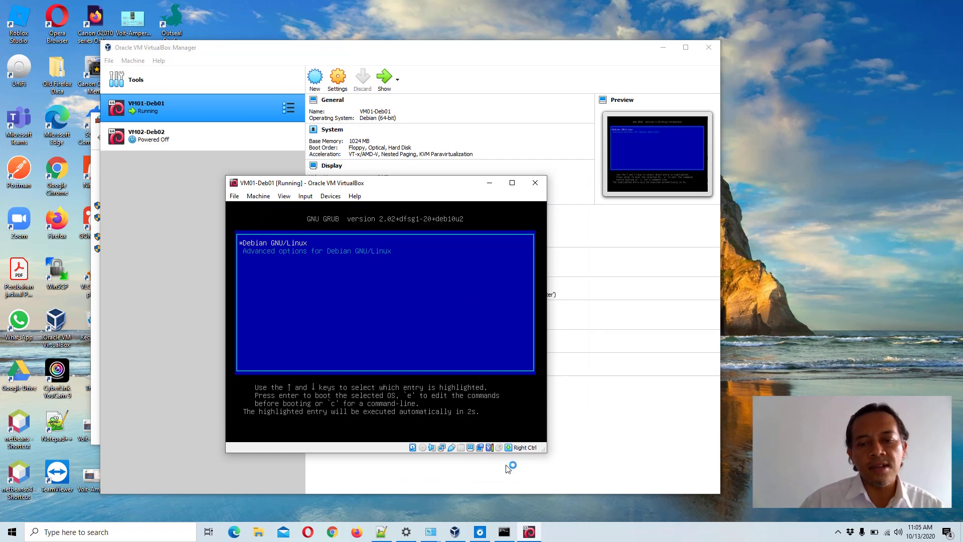
left_click(504, 531)
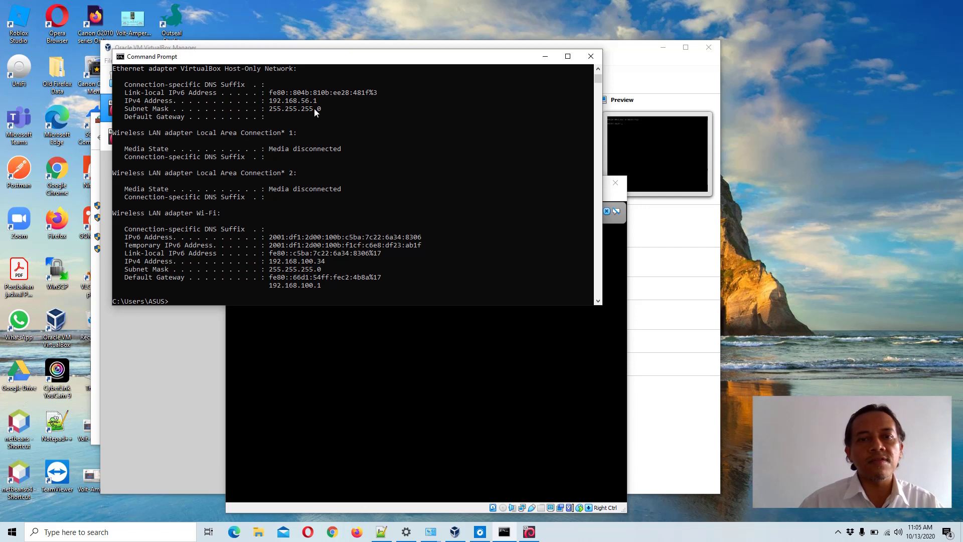
- Log in to VM01-Deb01 as root and run ip a, showing enp0s3 at 192.168.56.101
left_click(610, 198)
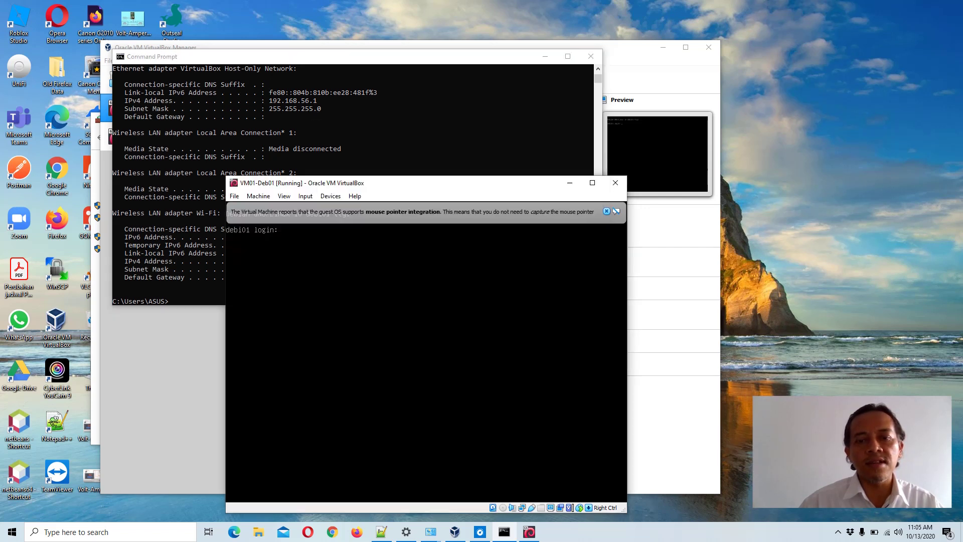
left_click(607, 211)
type("root")
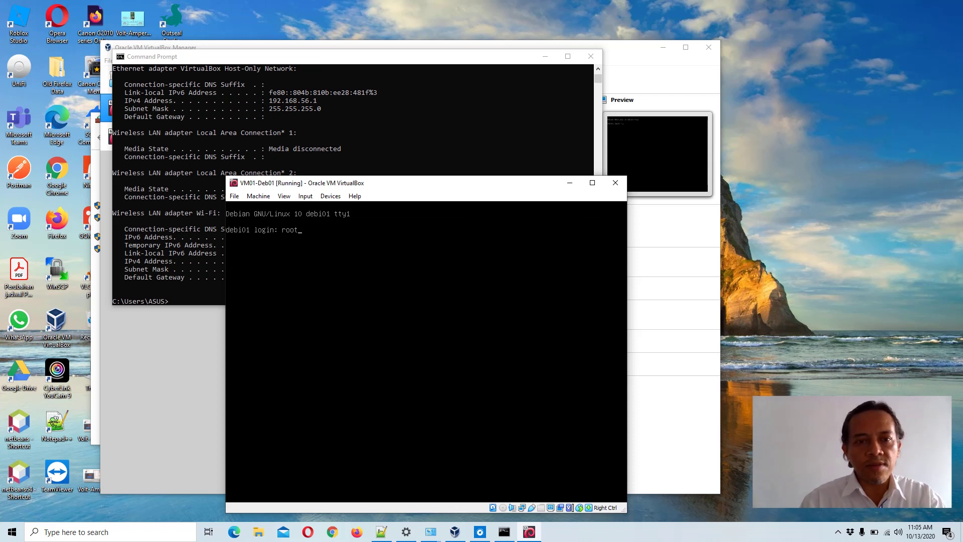
key("Return")
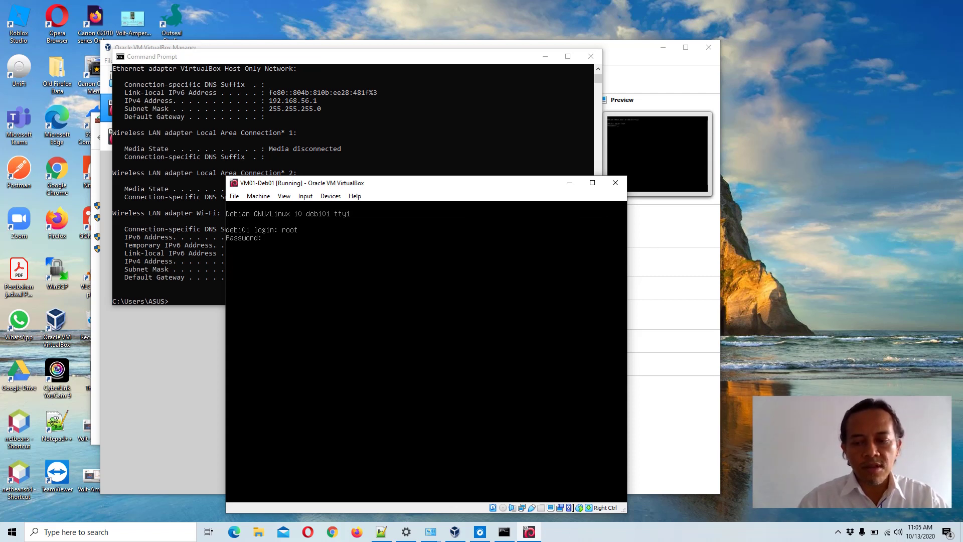
key("Return")
type("ip a")
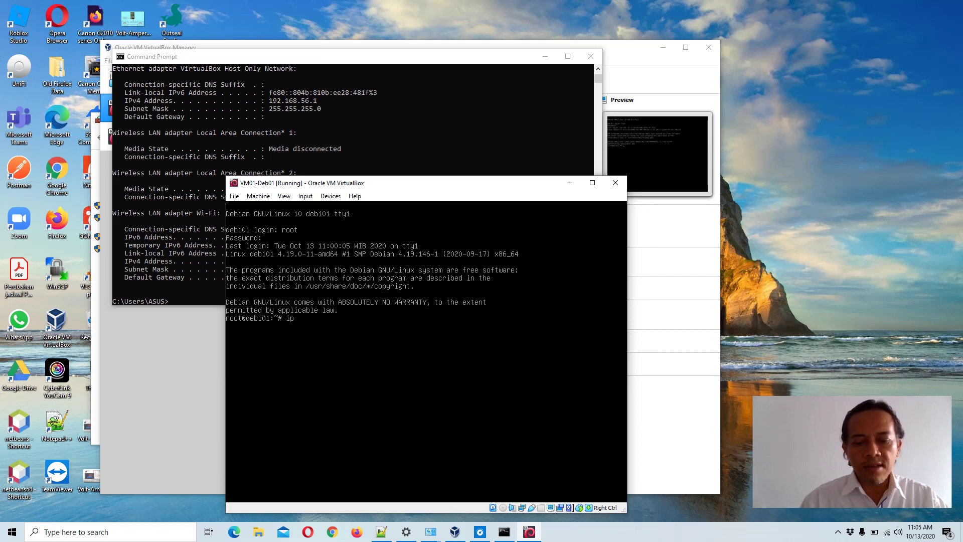
key("Return")
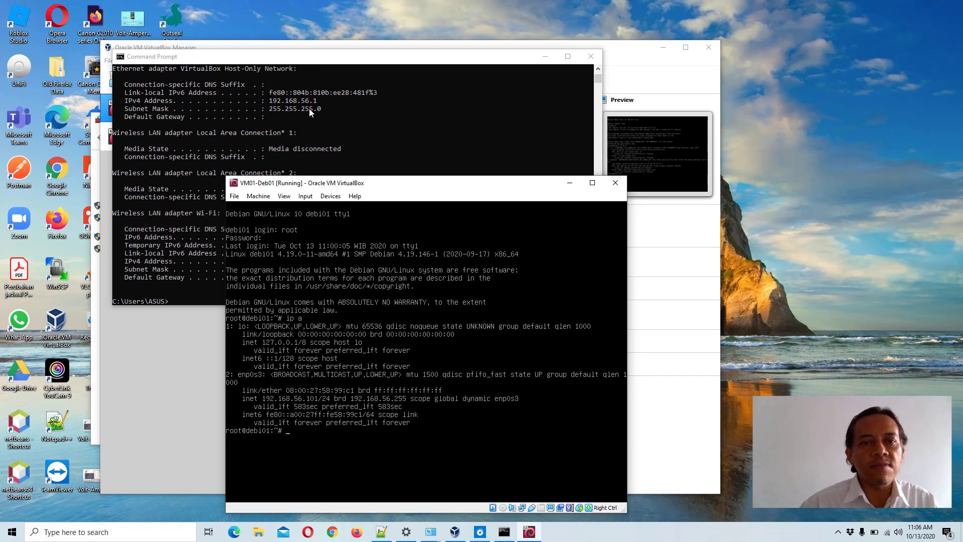
- From the host Command Prompt, ping 192.168.56.101 and receive 4 of 4 replies
left_click(269, 111)
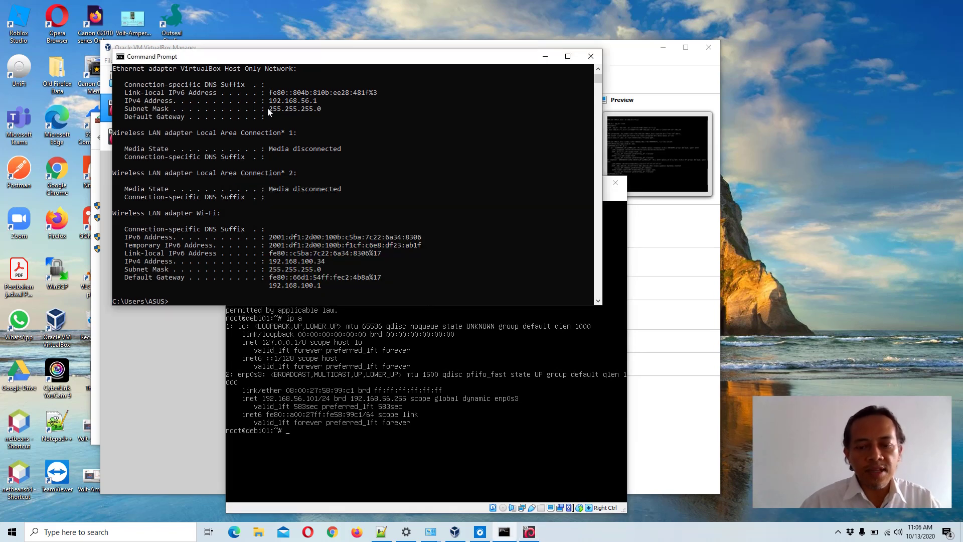
type("ping")
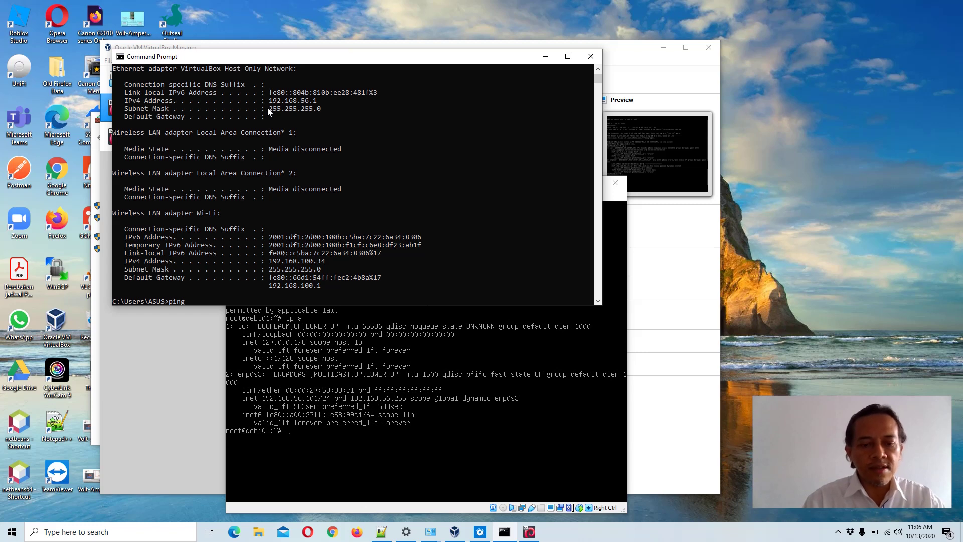
type(" 192.16")
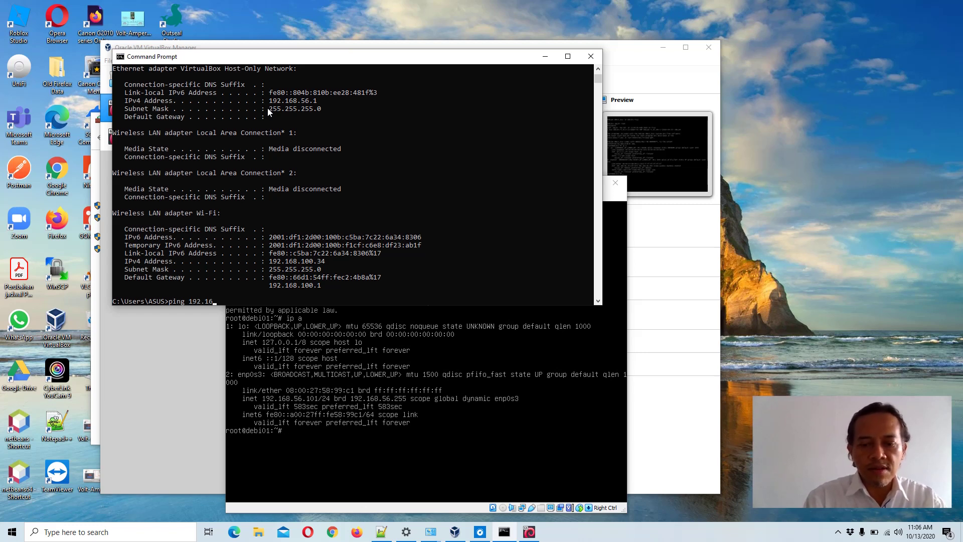
type("8.56")
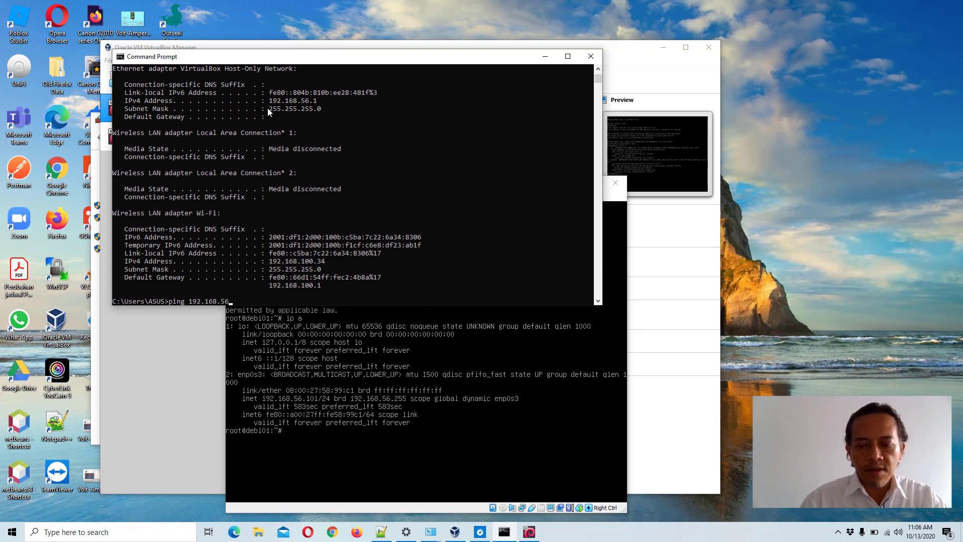
type(".101")
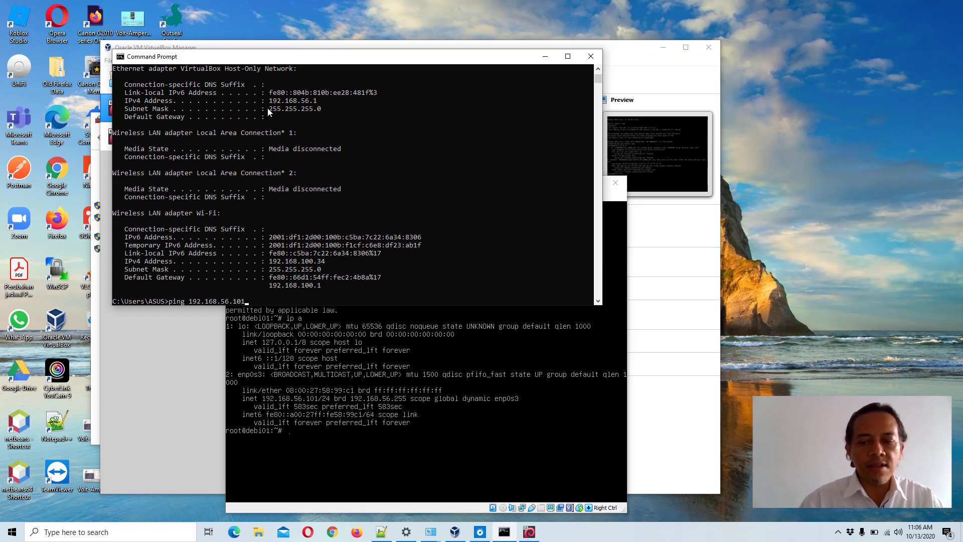
key("Return")
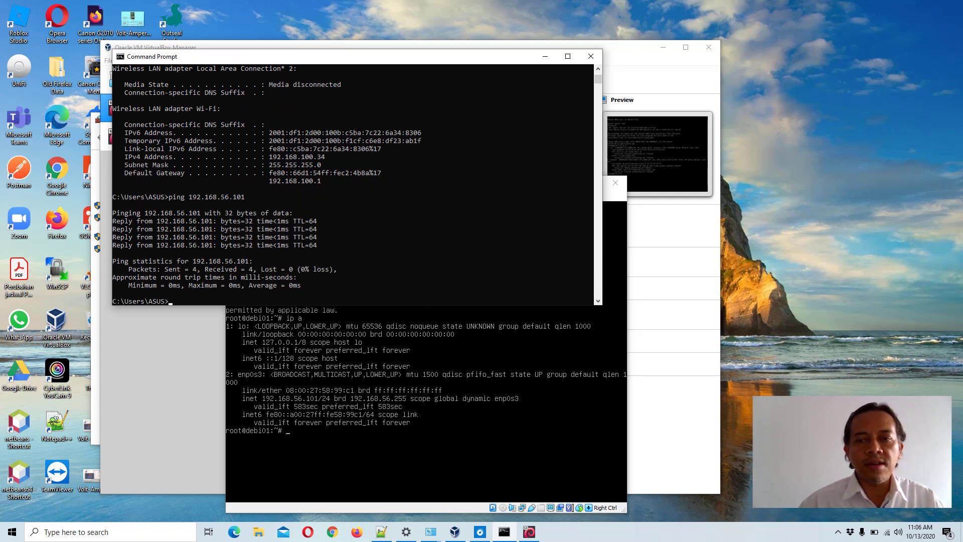
left_click(613, 217)
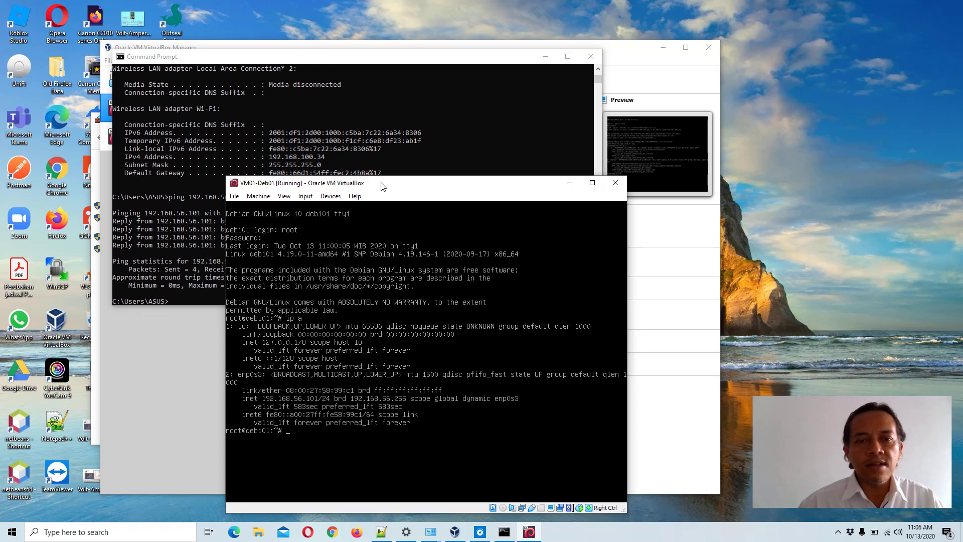
- From VM01-Deb01, ping the host at 192.168.56.1, stopping after 11 replies with 0% loss
type("ping 1")
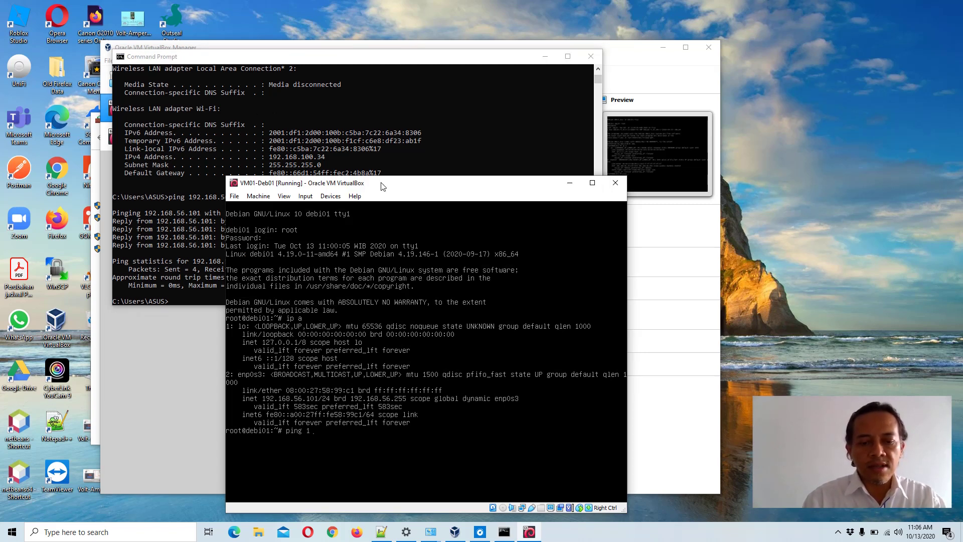
type("92.168")
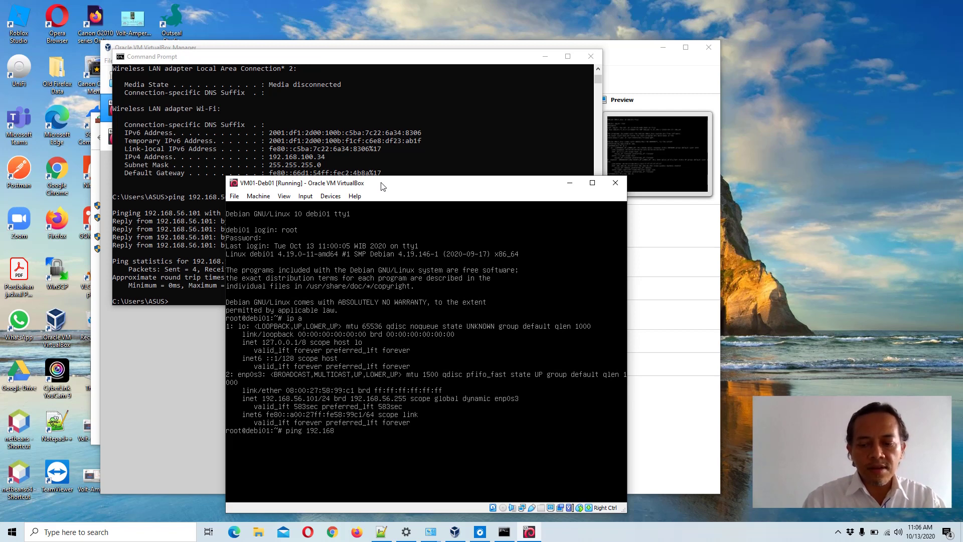
type(".56")
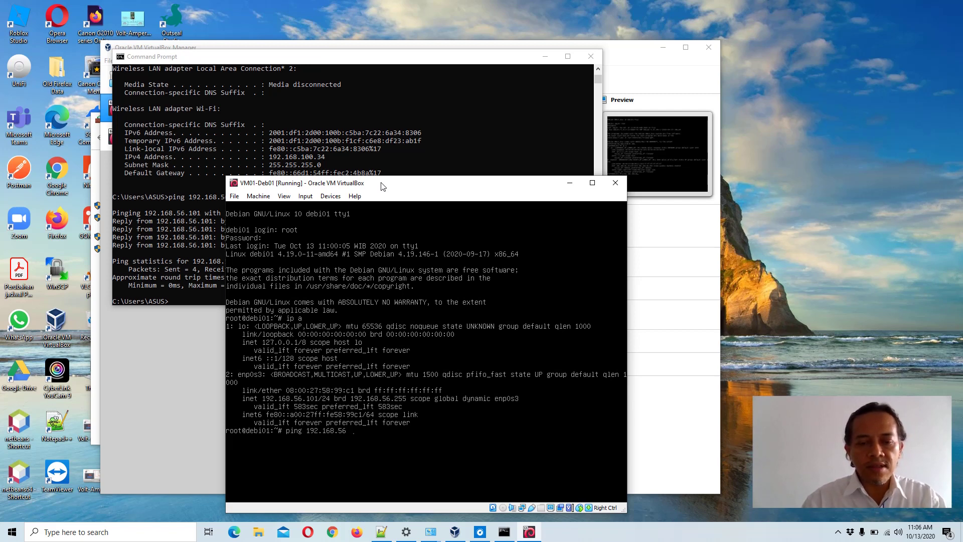
type(".1")
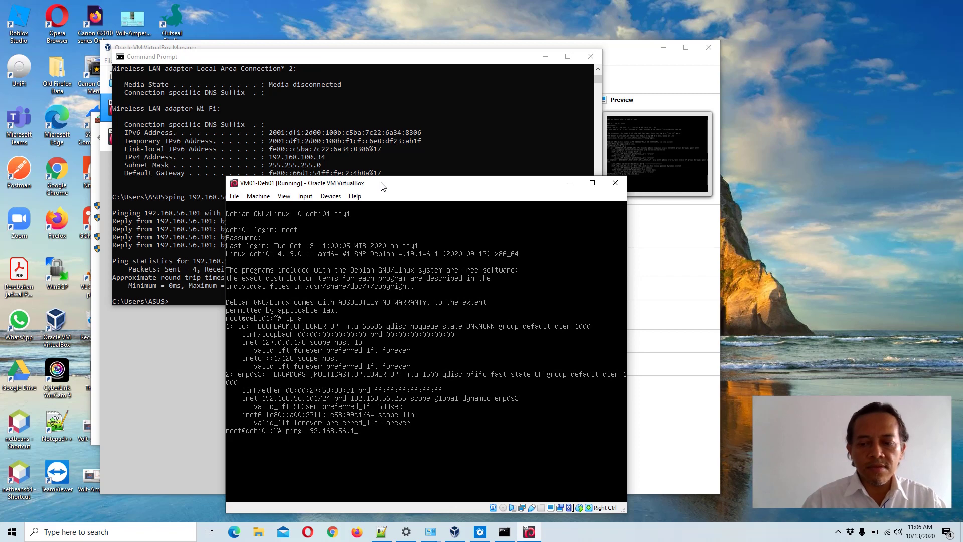
key("Return")
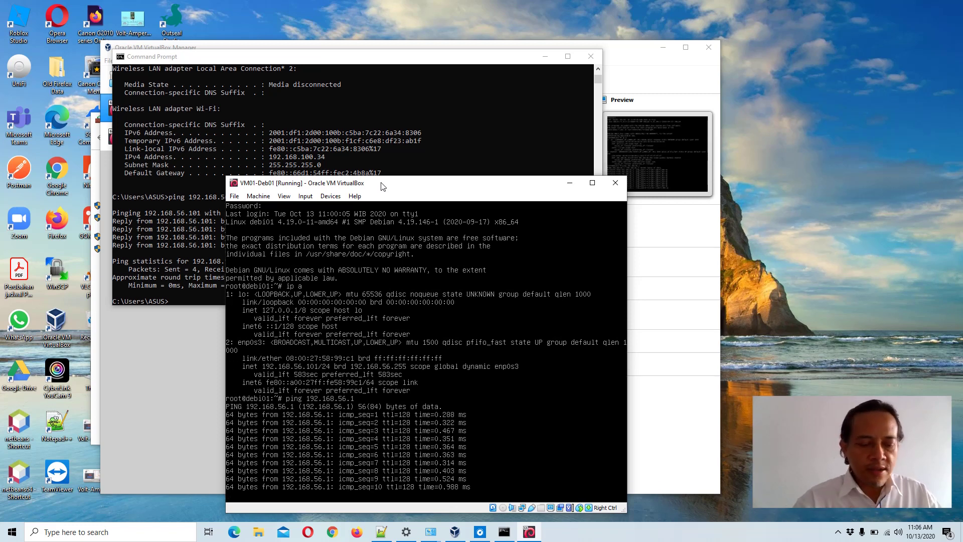
key("ctrl+c")
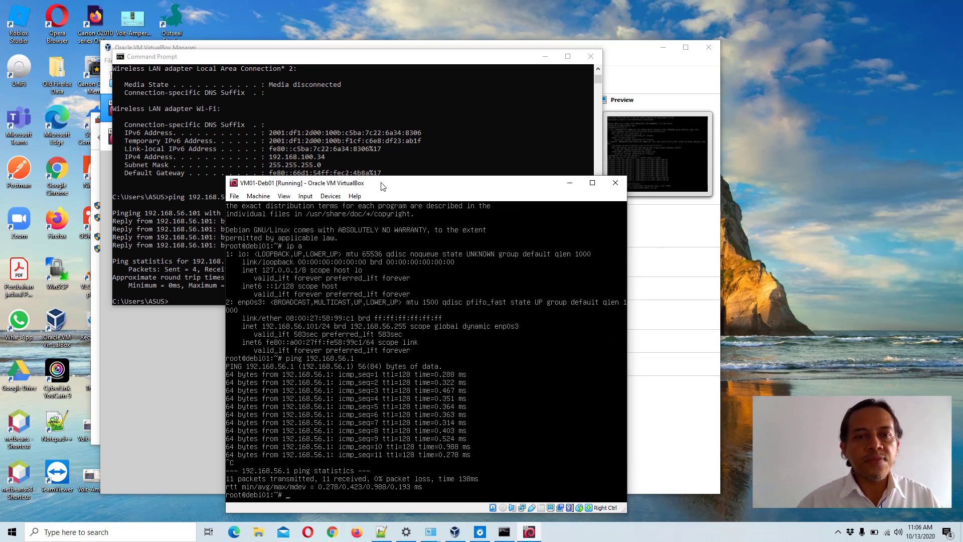
- Move the VM01-Deb01 console aside and select VM02-Deb02 in VirtualBox Manager to view its bridged adapter
left_click(356, 56)
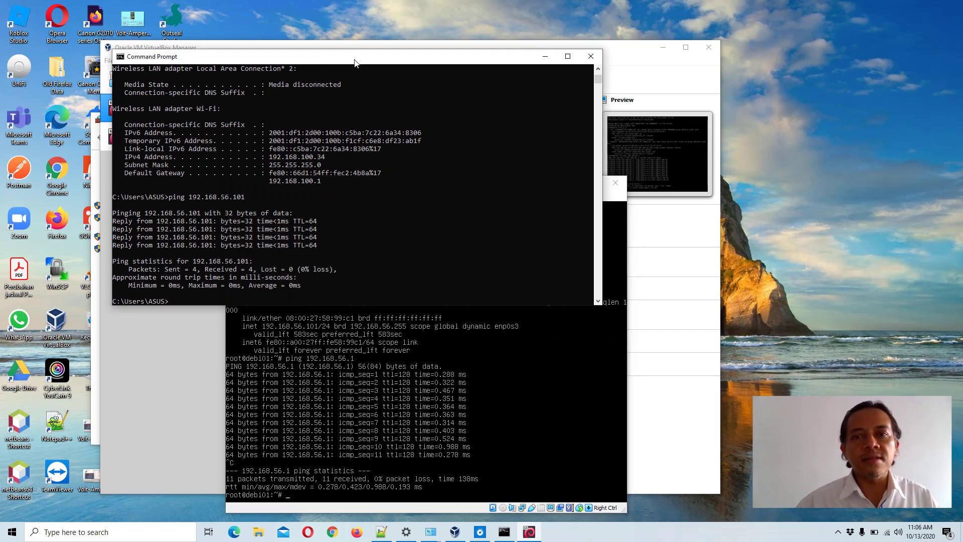
key("alt+Tab")
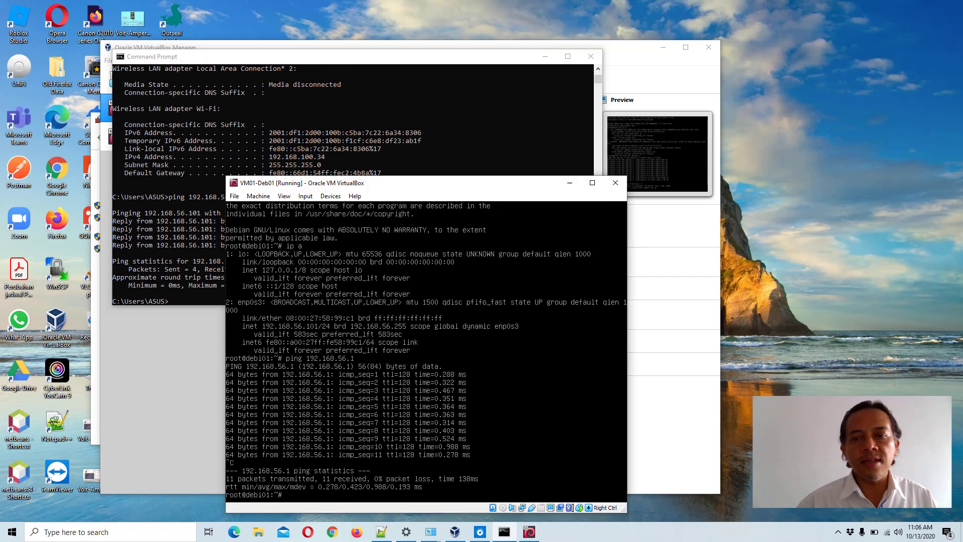
left_click_drag(393, 185, 653, 135)
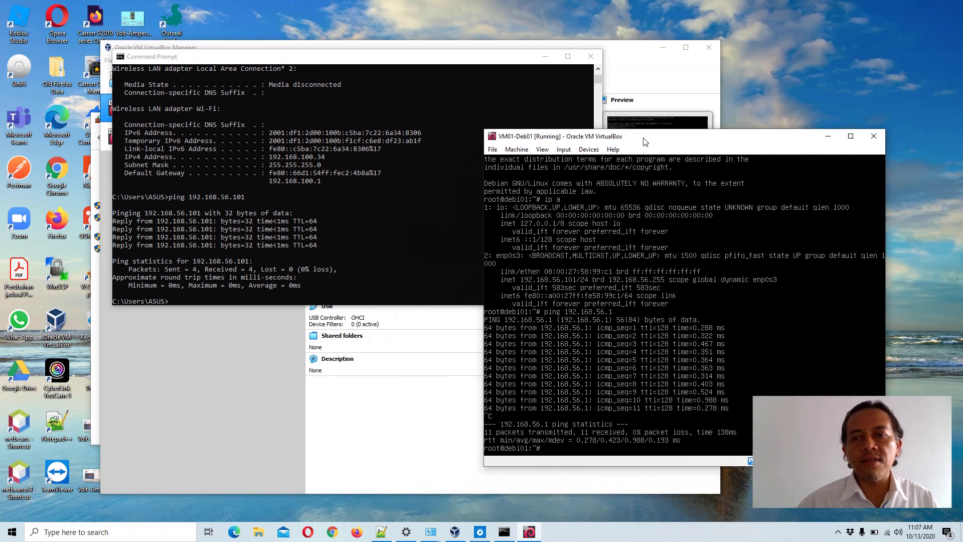
left_click(331, 414)
left_click(156, 141)
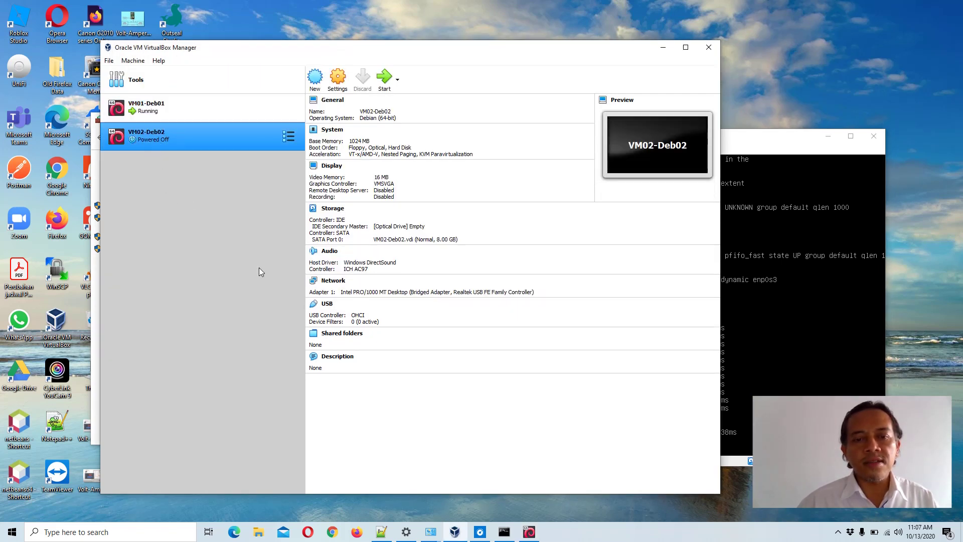
- Change VM02-Deb02's Adapter 1 from Bridged Adapter to Host-only Adapter and save
left_click(332, 282)
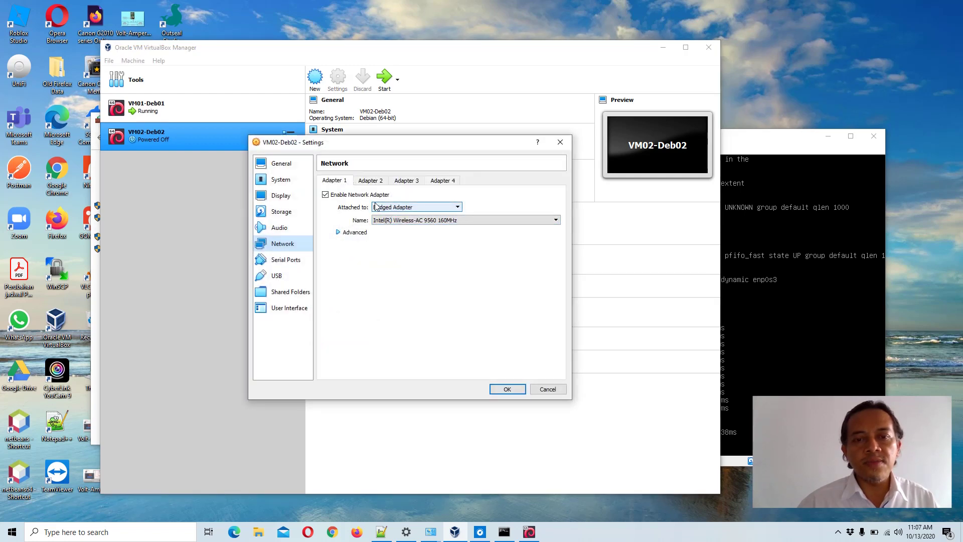
left_click(457, 208)
left_click(432, 238)
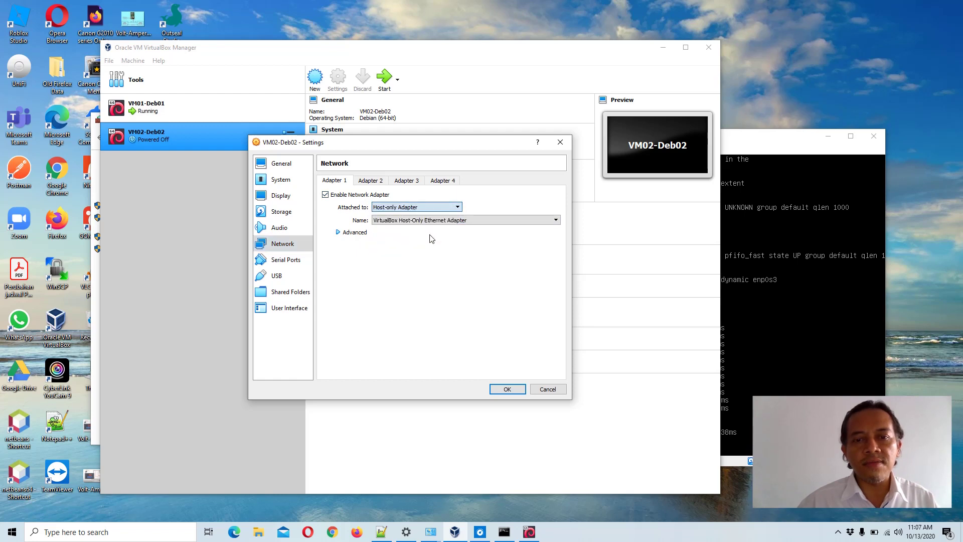
left_click(507, 389)
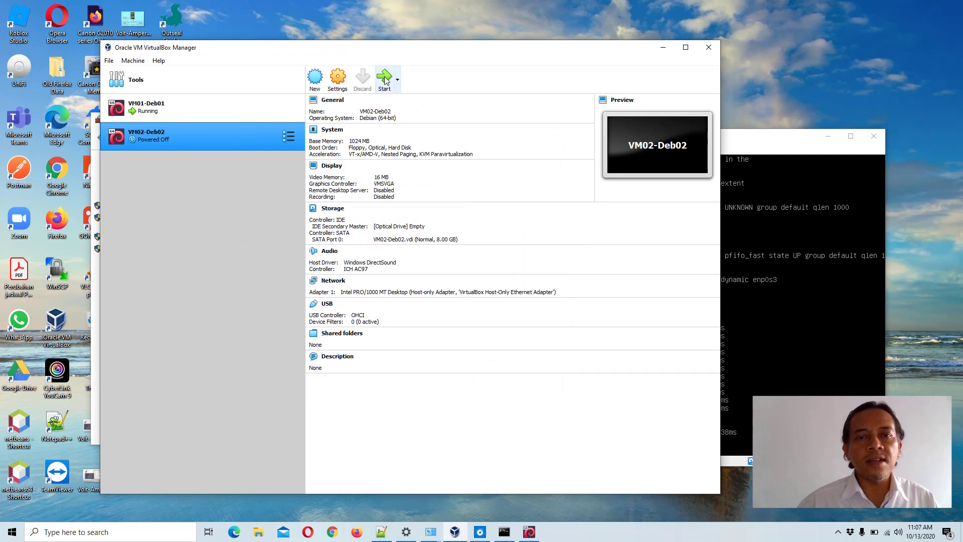
- Start VM02-Deb02, move its window centre-left, and dismiss the keyboard-capture and mouse-integration notices
left_click(384, 79)
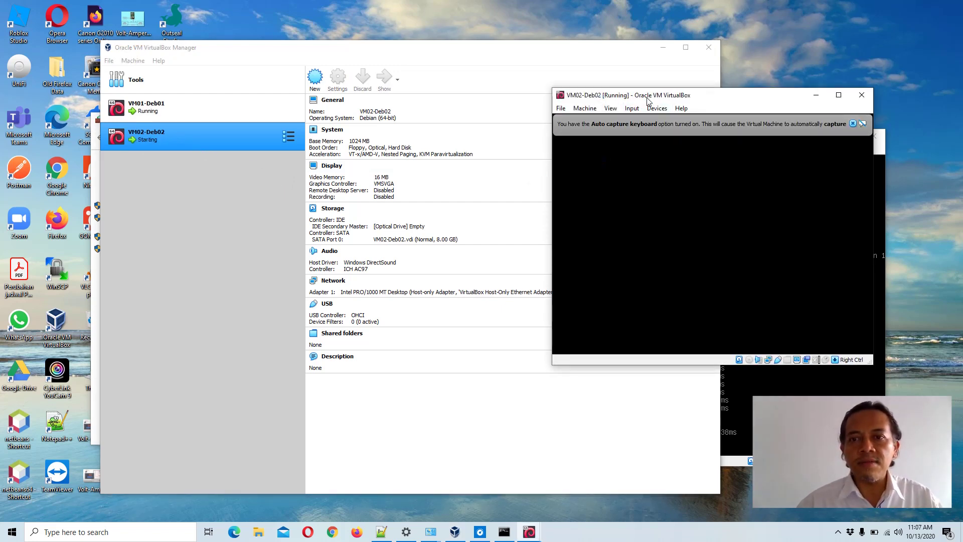
left_click_drag(650, 99, 289, 190)
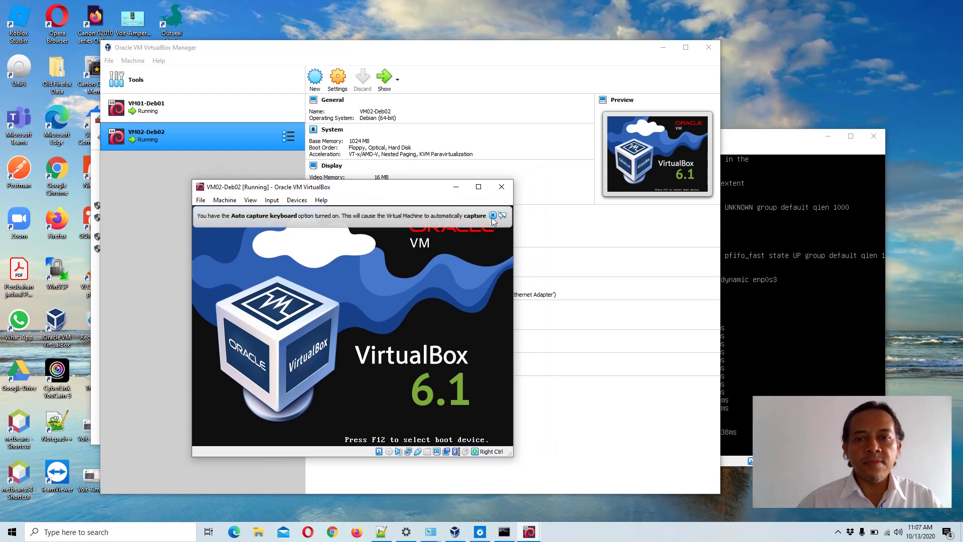
mouse_move(492, 215)
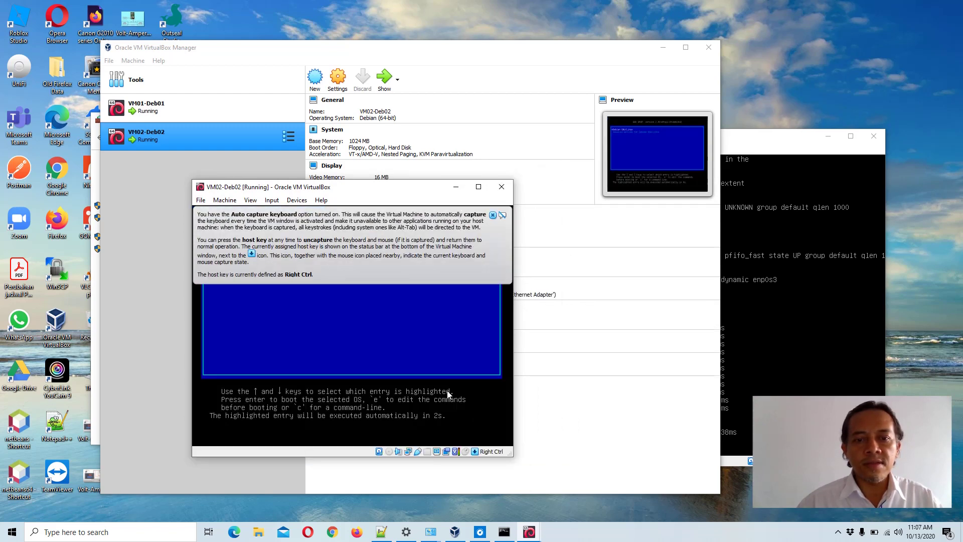
left_click(432, 350)
left_click(372, 381)
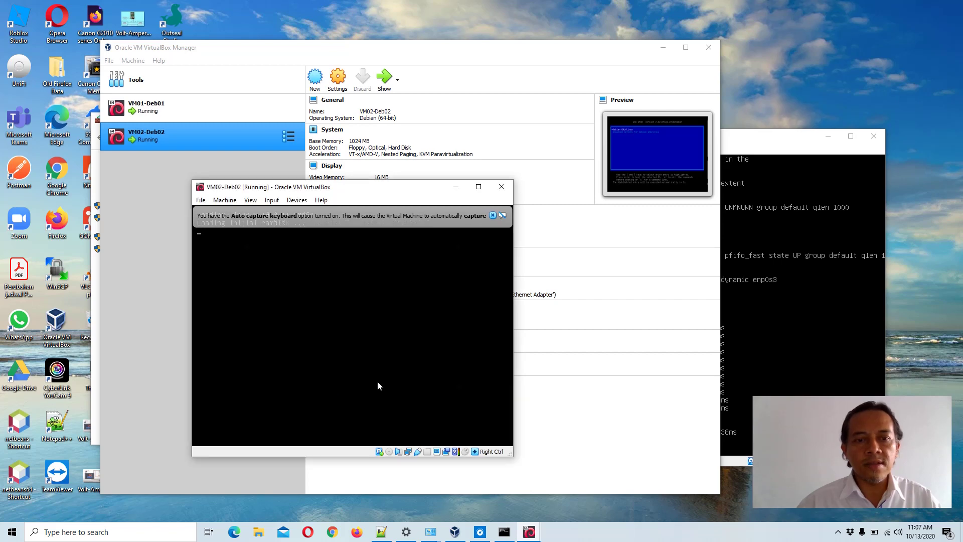
left_click(533, 215)
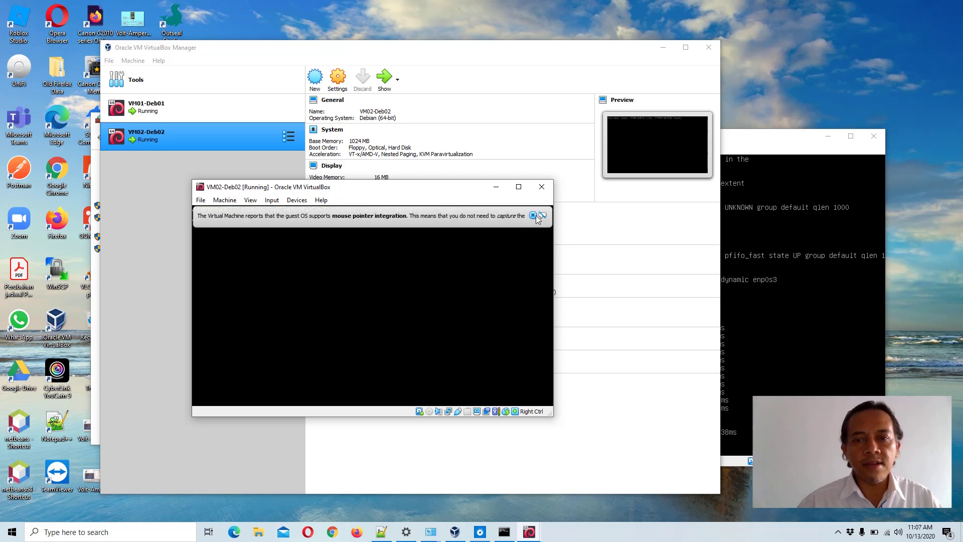
mouse_move(535, 220)
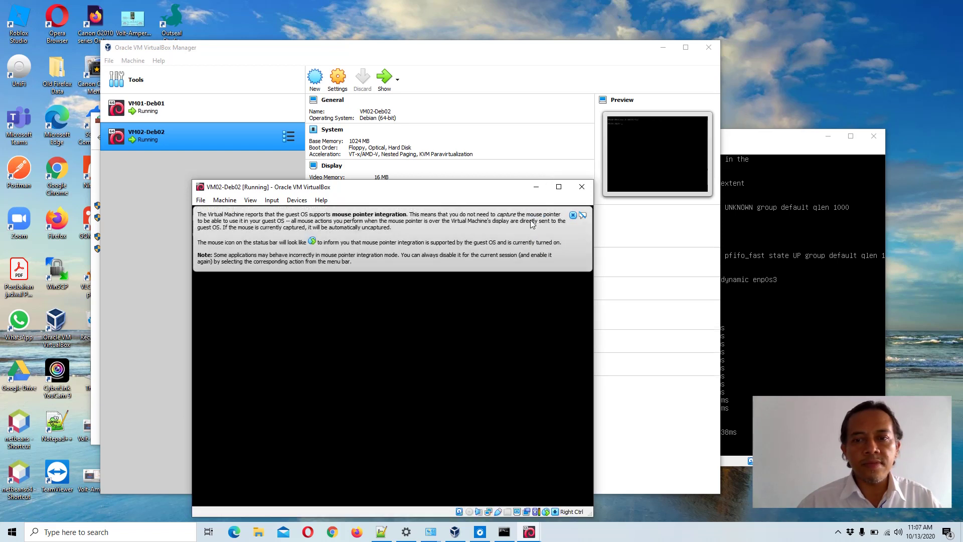
left_click(573, 215)
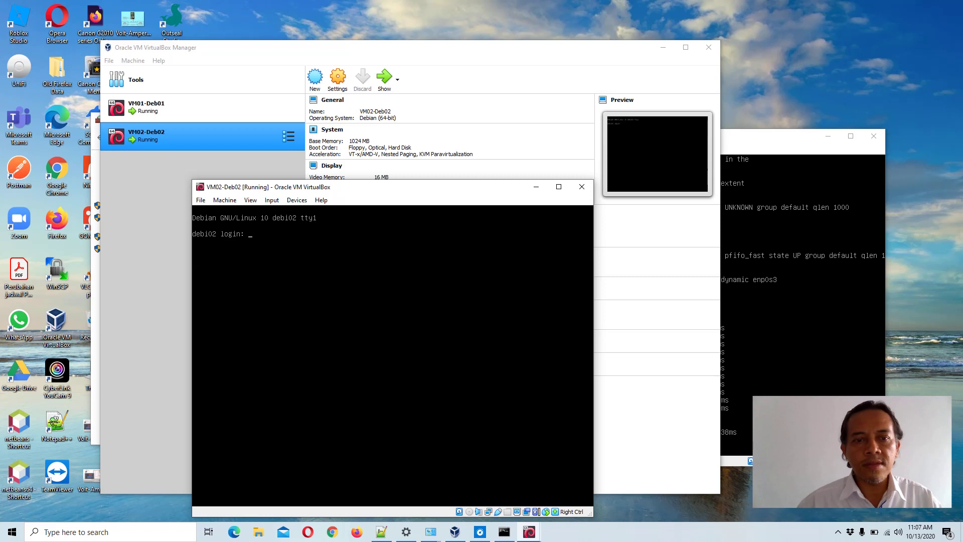
- Log in to debi02 as root with the root password, retrying after the first attempt
type("root")
key("Return")
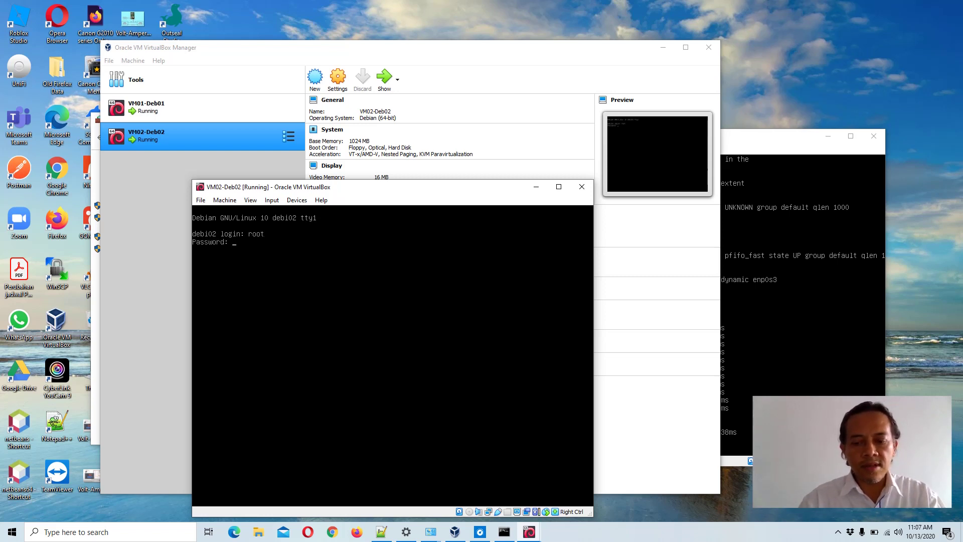
key("Return")
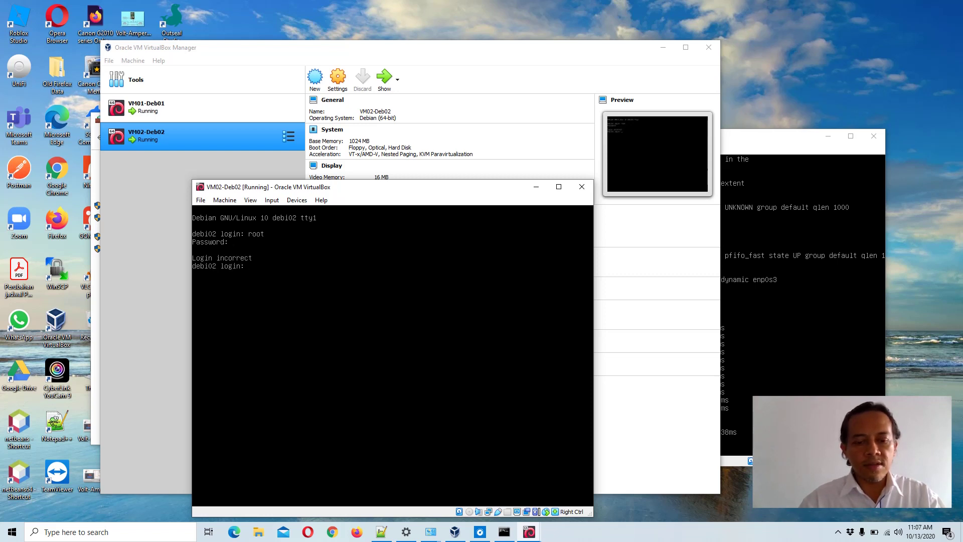
type("root")
key("Return")
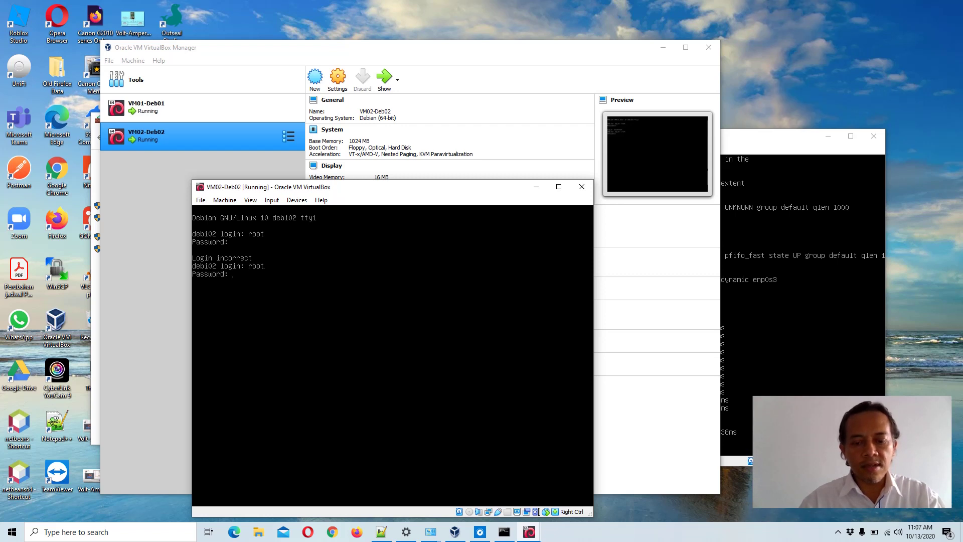
key("Return")
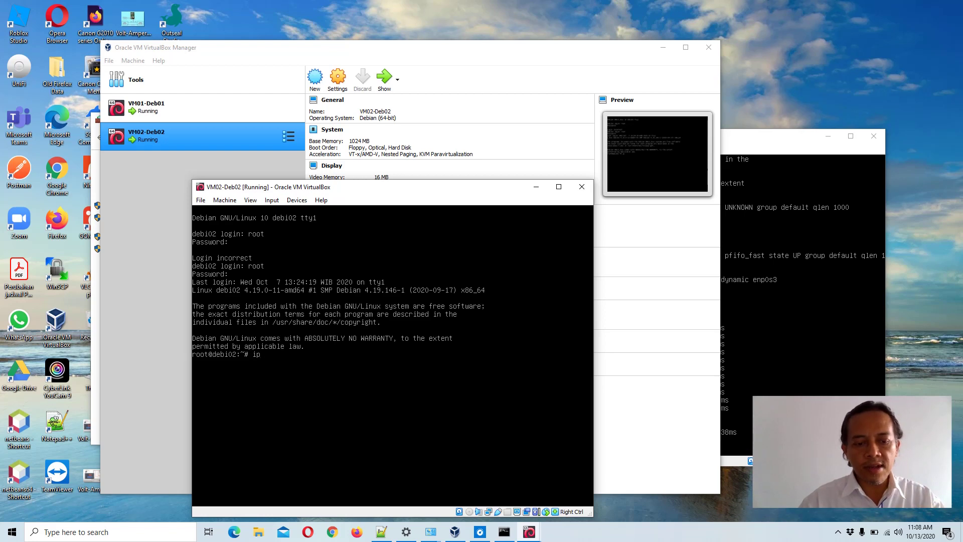
- Run ip a to show enp0s3 at 192.168.56.102/24, then bring the VM01-Deb01 console forward
type("ip a")
key("Return")
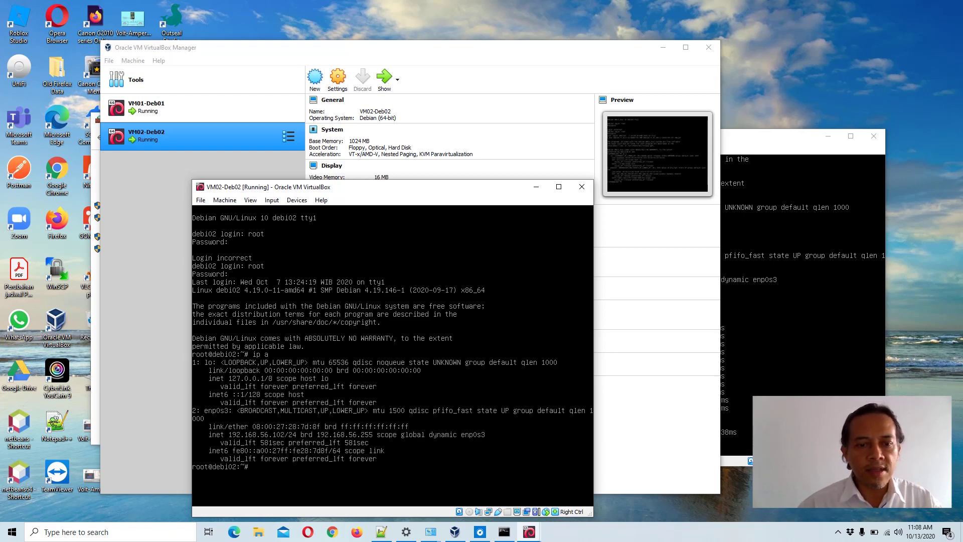
left_click(749, 140)
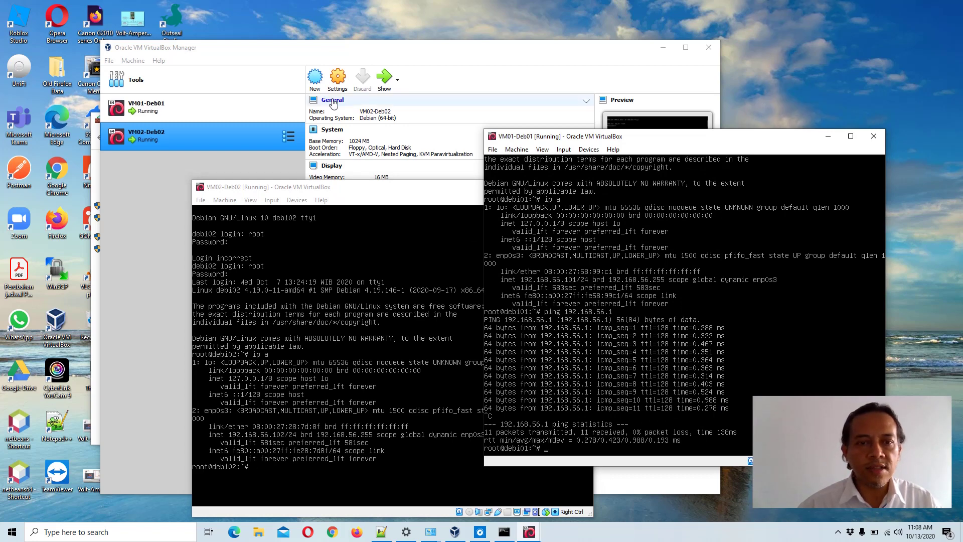
- From debi02, start pinging VM01 at 192.168.56.101
left_click_drag(296, 187, 228, 137)
type("ping 192.168.56.101")
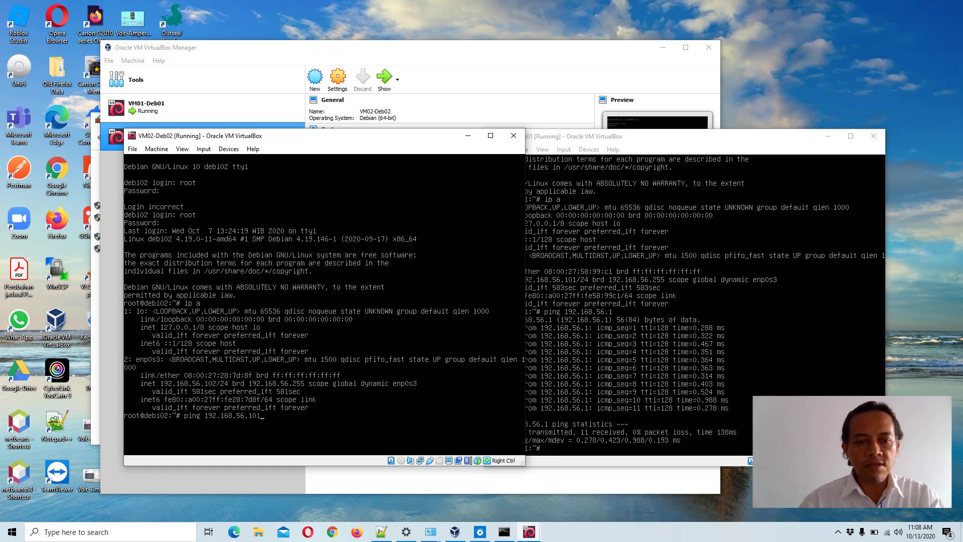
key("Return")
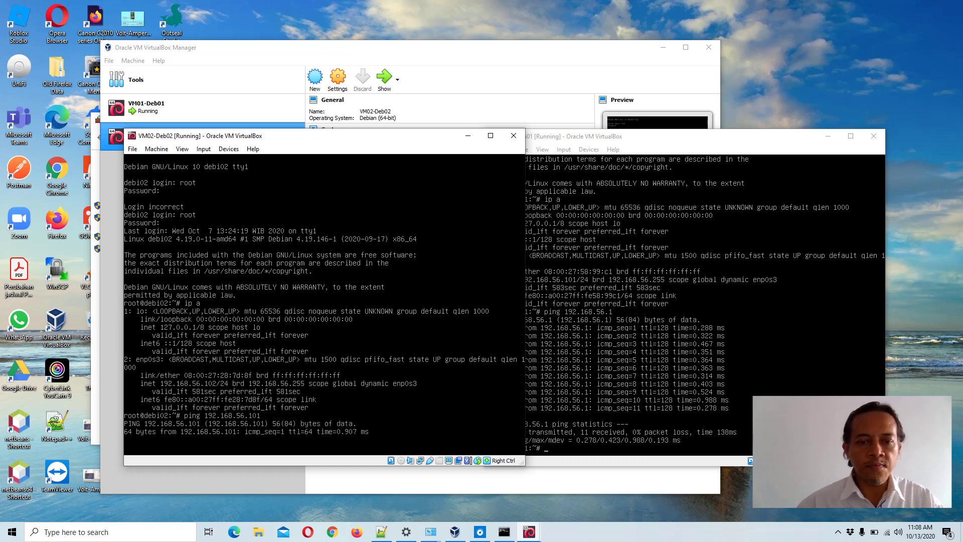
- From debi01, edit the previous ping to target 192.168.56.102 and run it
left_click(612, 140)
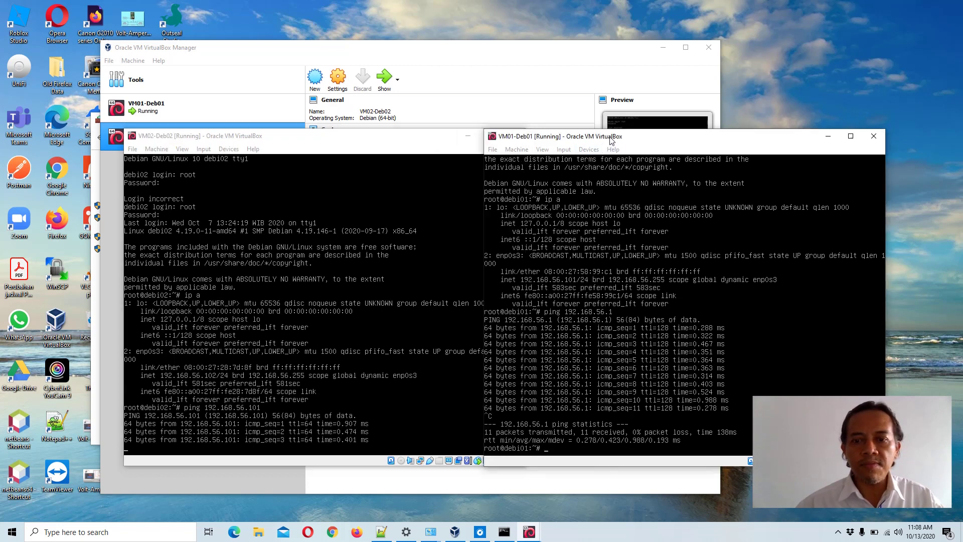
key("Up")
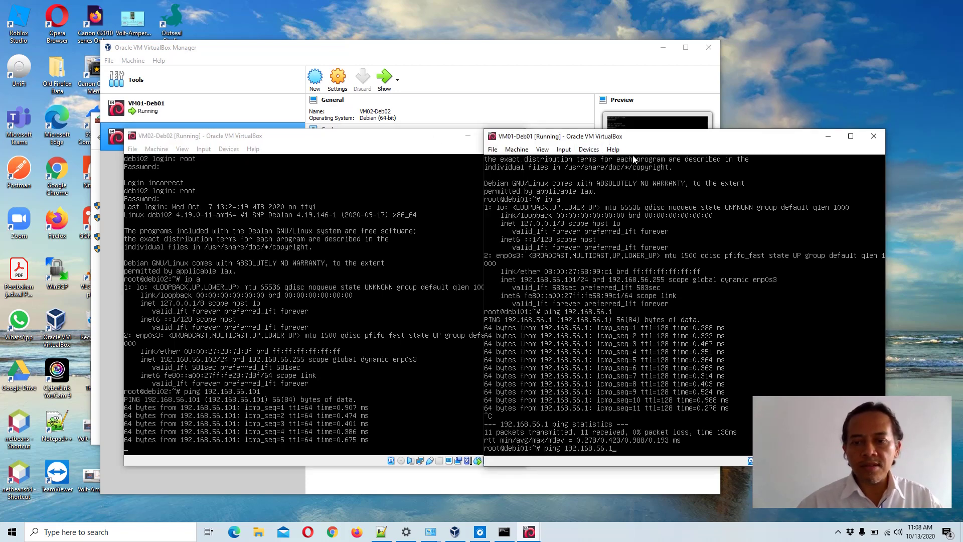
type("0")
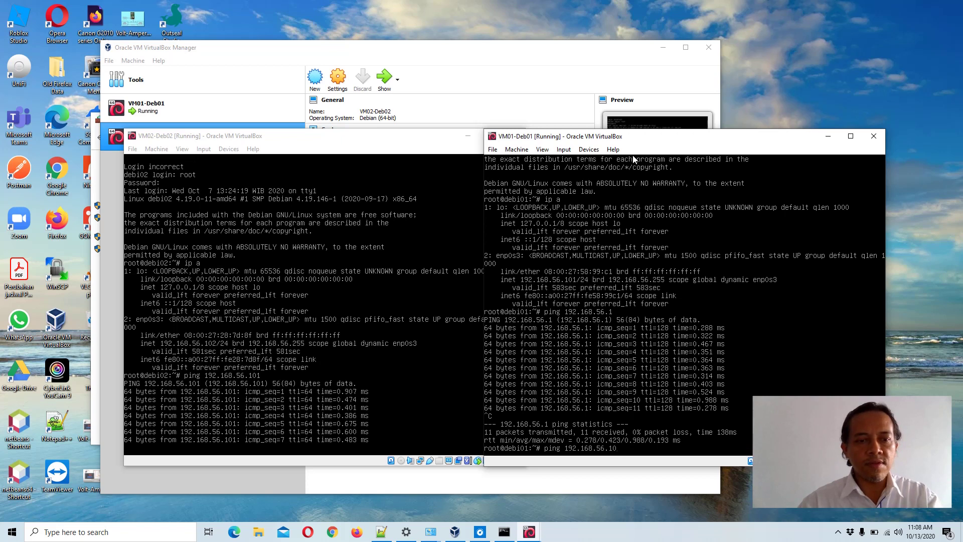
type("2")
key("Return")
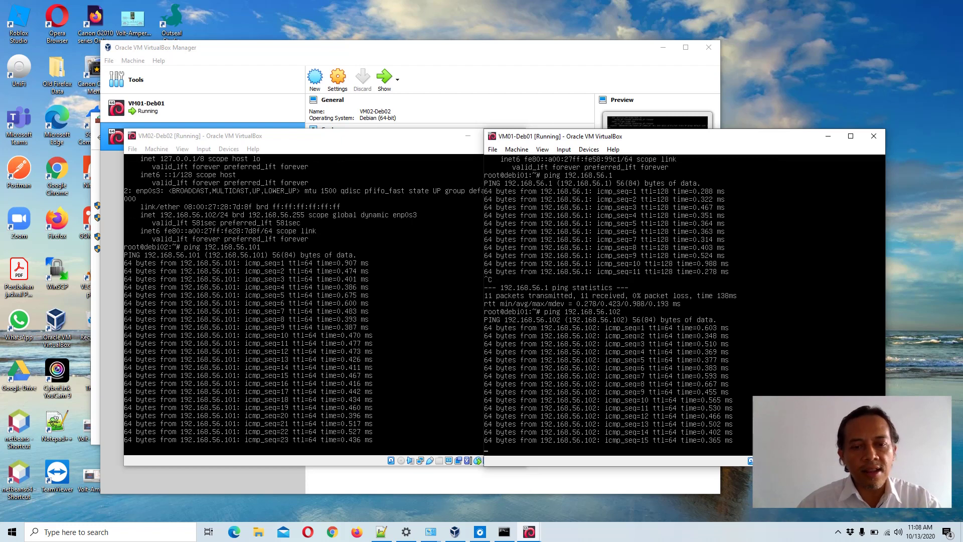
- Stop both pings with Ctrl+C, showing 0% packet loss (16/16 and 28/28)
key("ctrl+c")
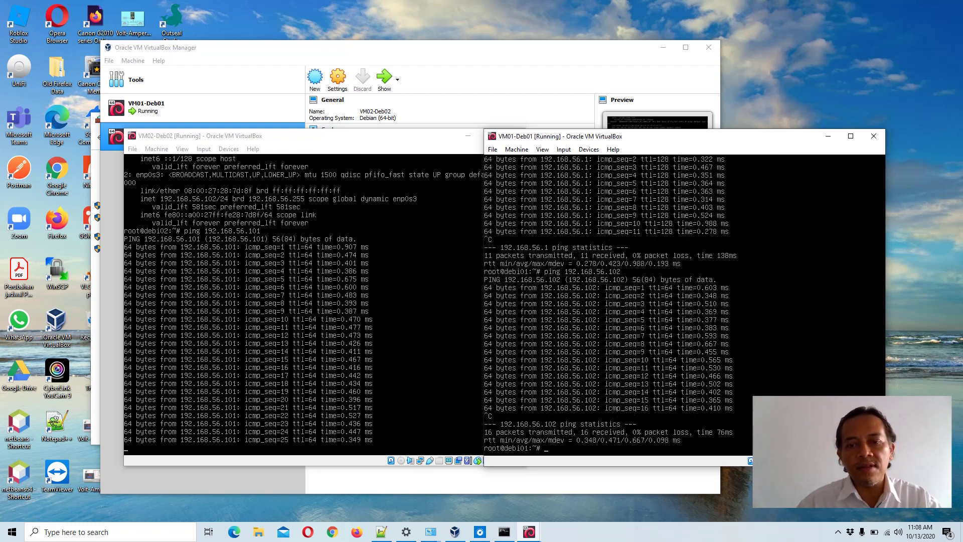
left_click(275, 140)
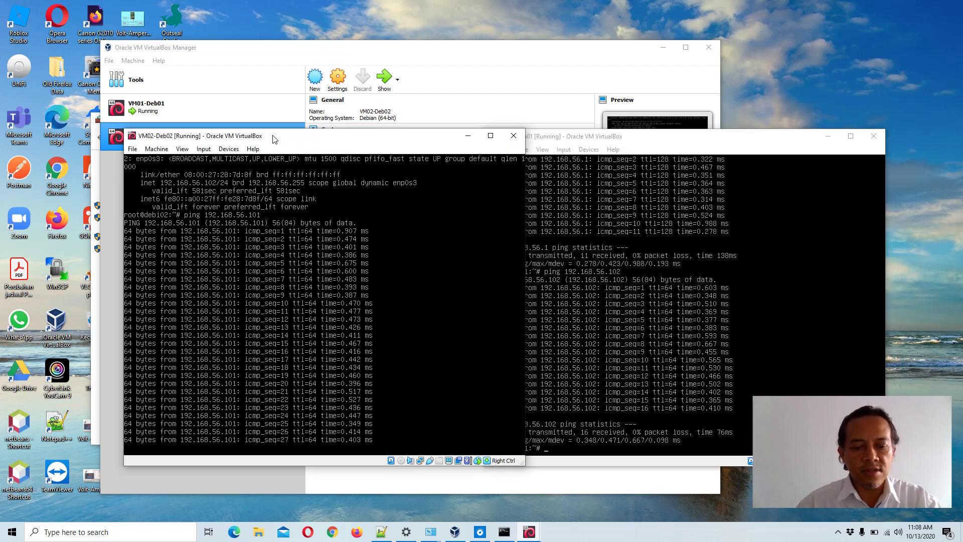
key("ctrl+c")
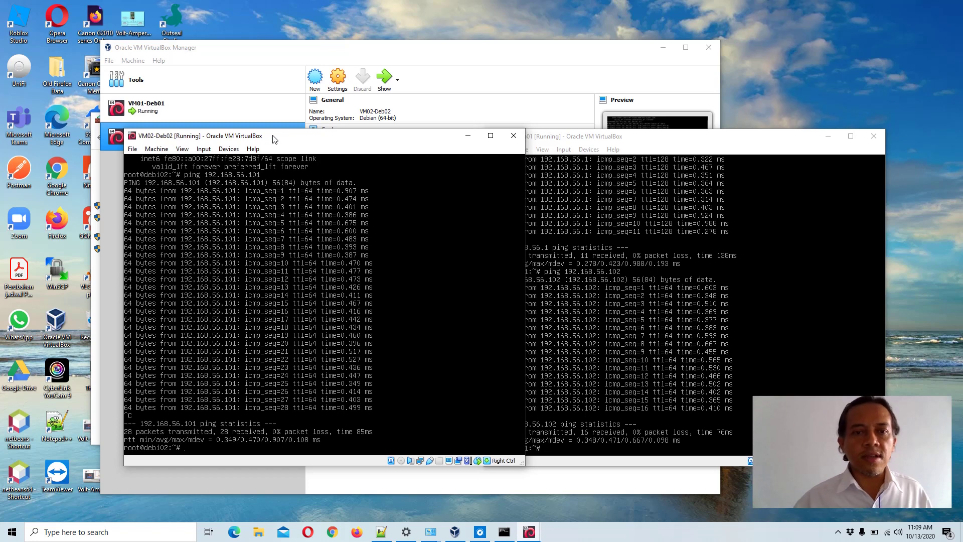
- Switch VirtualBox Manager to Tools > Network to view the Host-Only Ethernet Adapter at 192.168.56.1/24
left_click(337, 51)
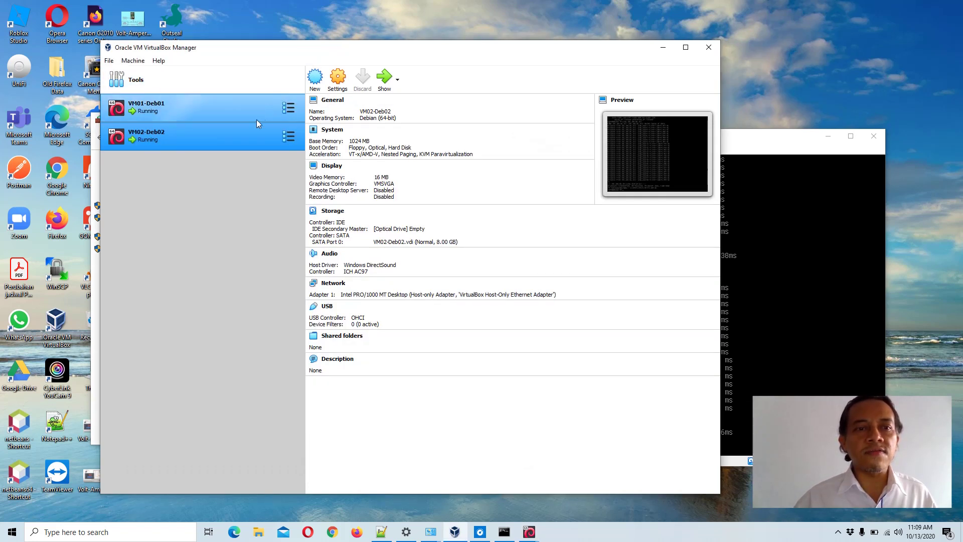
left_click(168, 88)
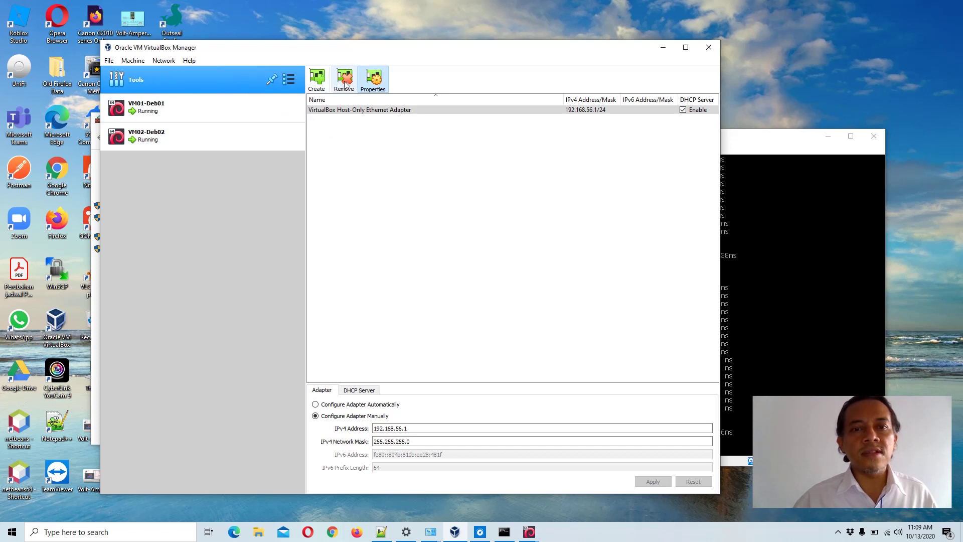
left_click(287, 80)
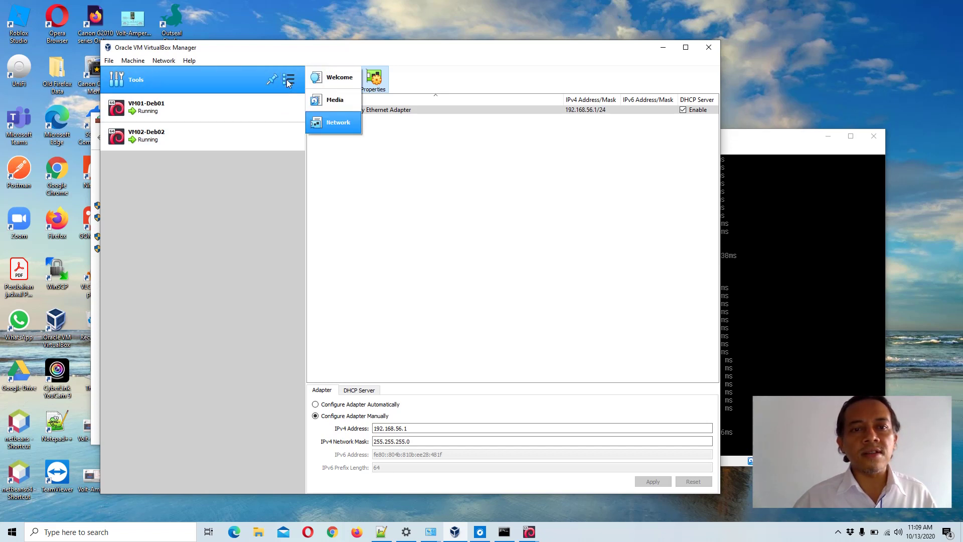
left_click(341, 123)
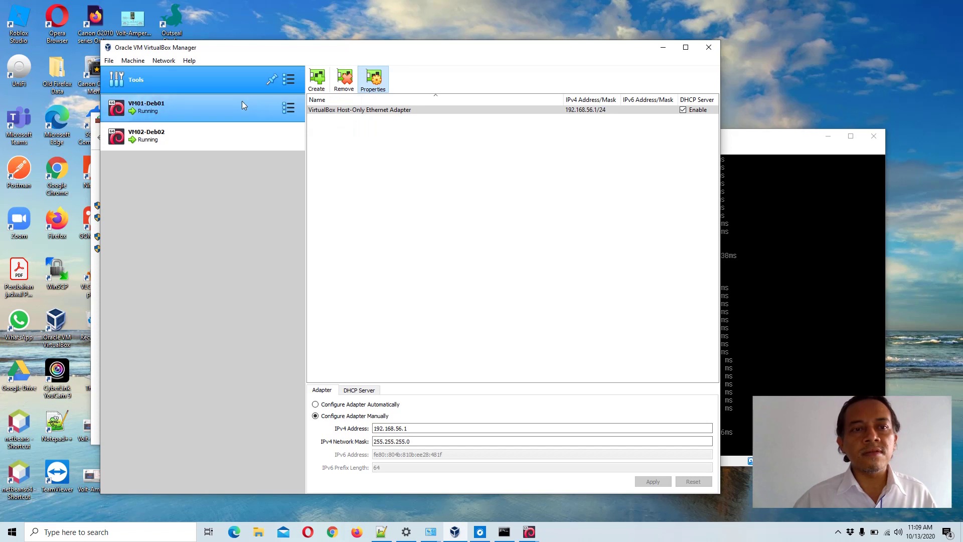
left_click(288, 79)
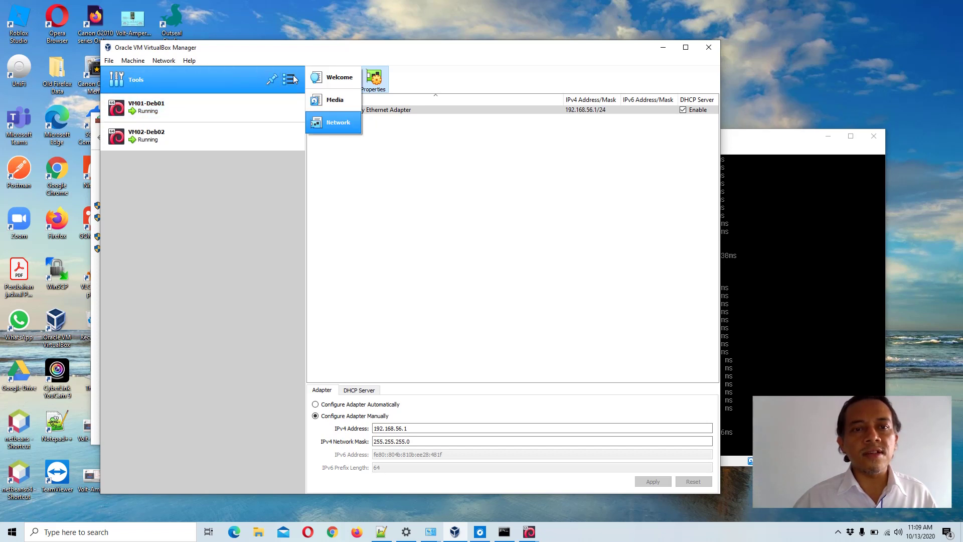
left_click(337, 128)
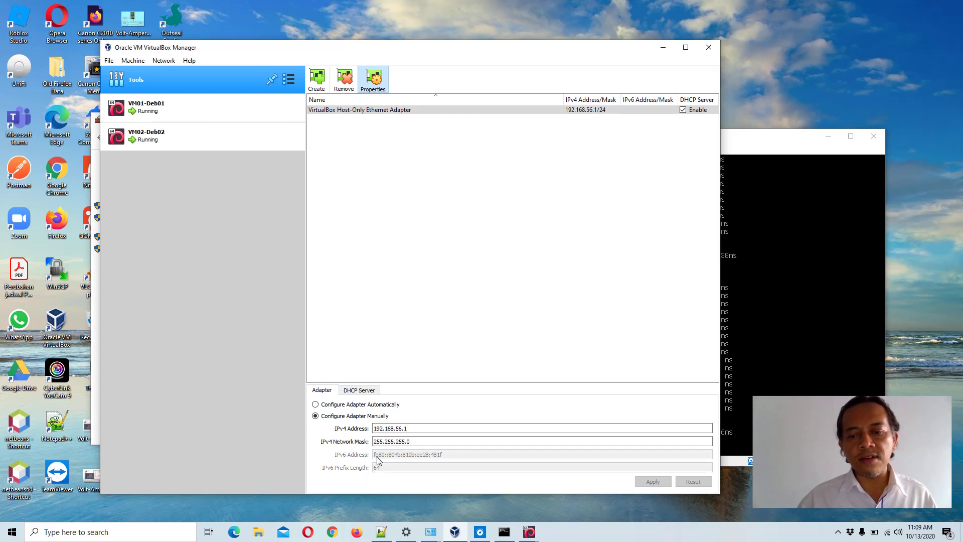
- Show the DHCP server tab (192.168.56.100, leases 192.168.56.101–254), then rearrange the VM01 and Manager windows
left_click(364, 396)
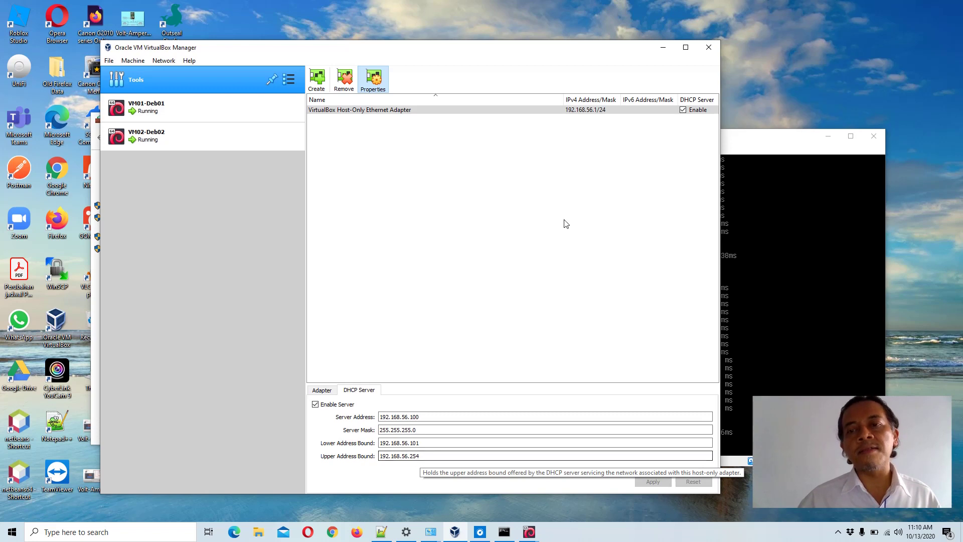
left_click(746, 140)
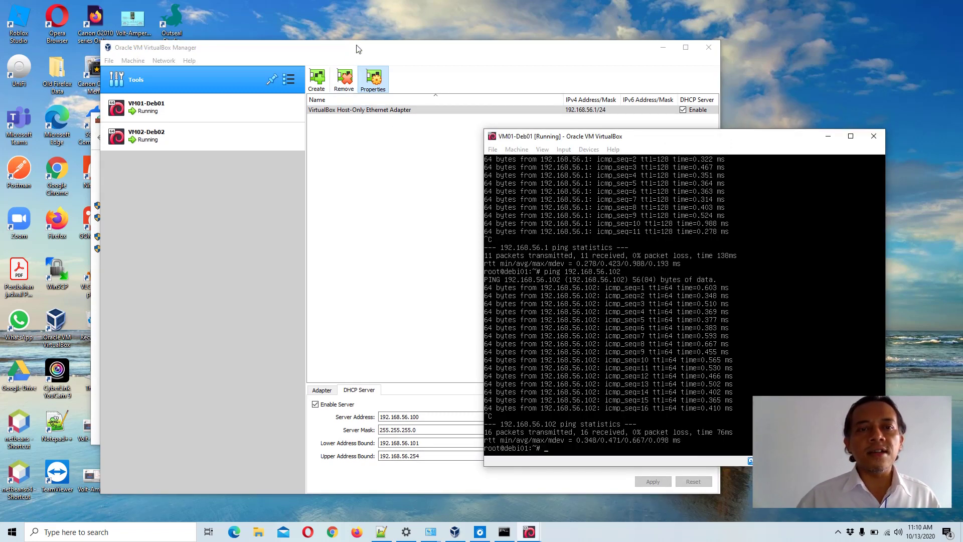
left_click_drag(358, 48, 469, 29)
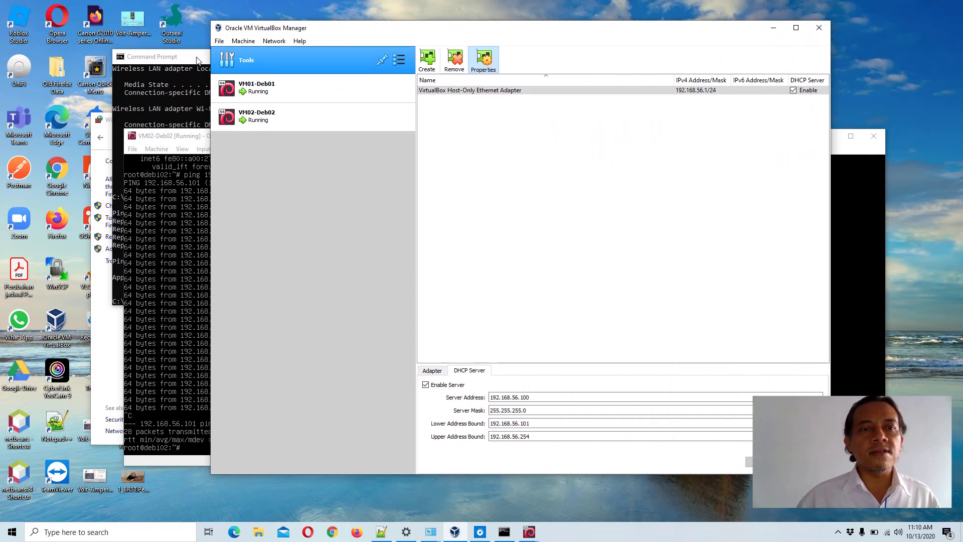
- Reveal the host's 0%-loss ping to 192.168.56.101 and firewall status Off, then return to VirtualBox Manager
left_click(197, 58)
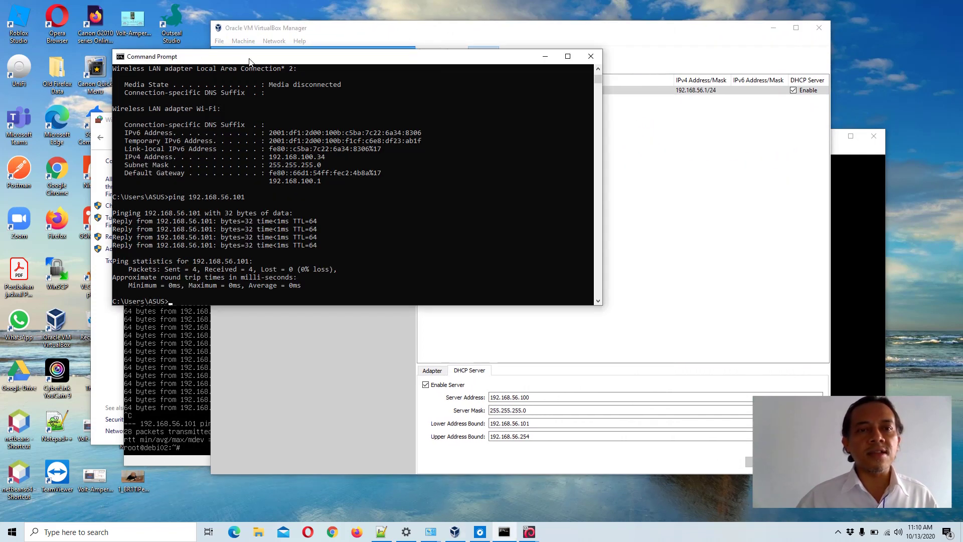
left_click_drag(184, 59, 295, 59)
left_click(161, 120)
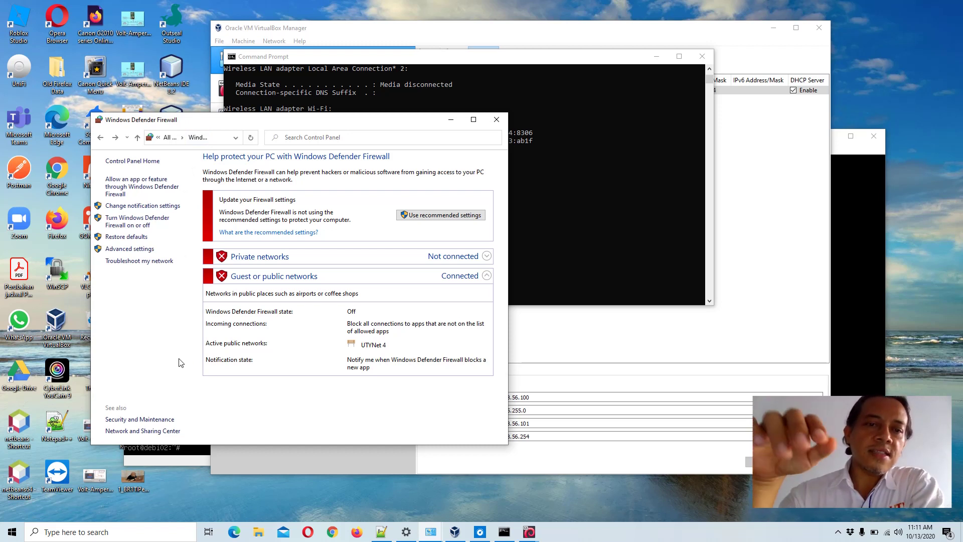
left_click(363, 34)
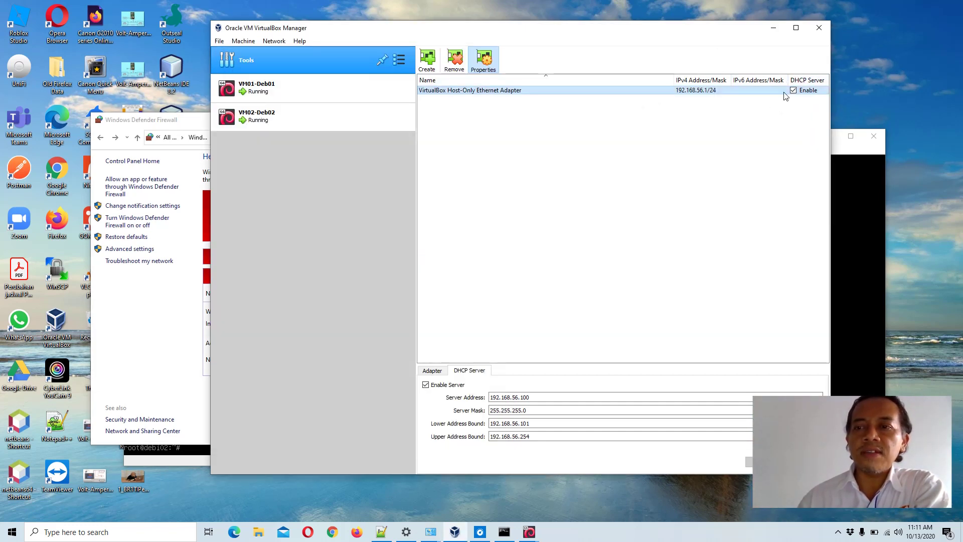